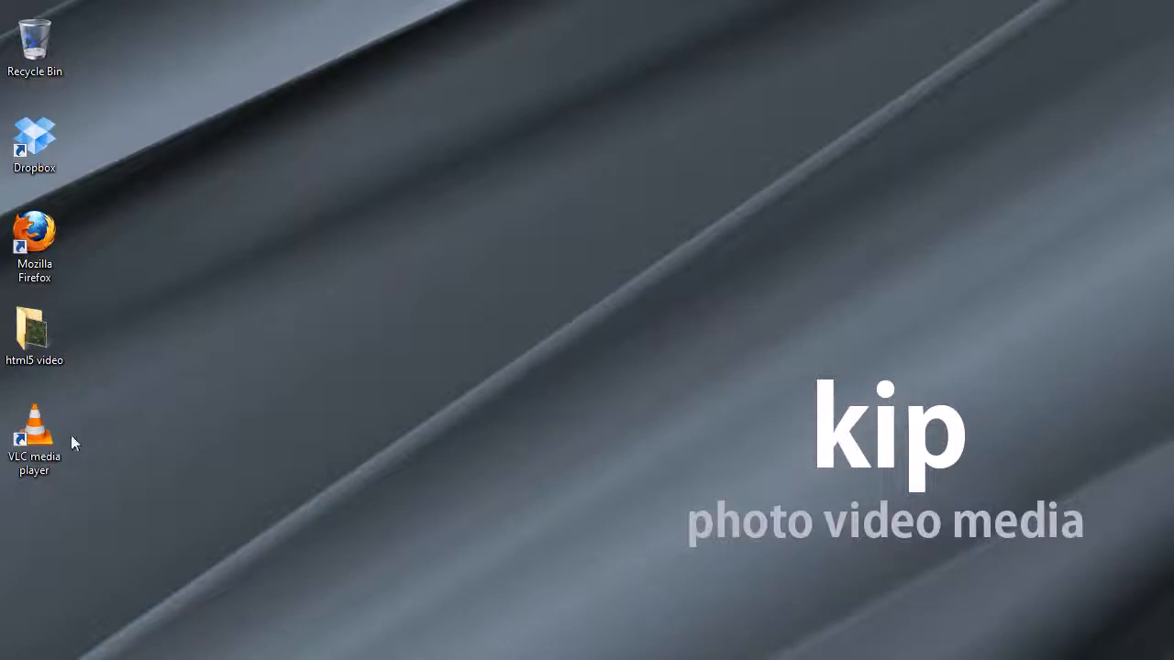
Launch VLC media player from the desktop, then reposition and slightly enlarge its window.
double_click(34, 427)
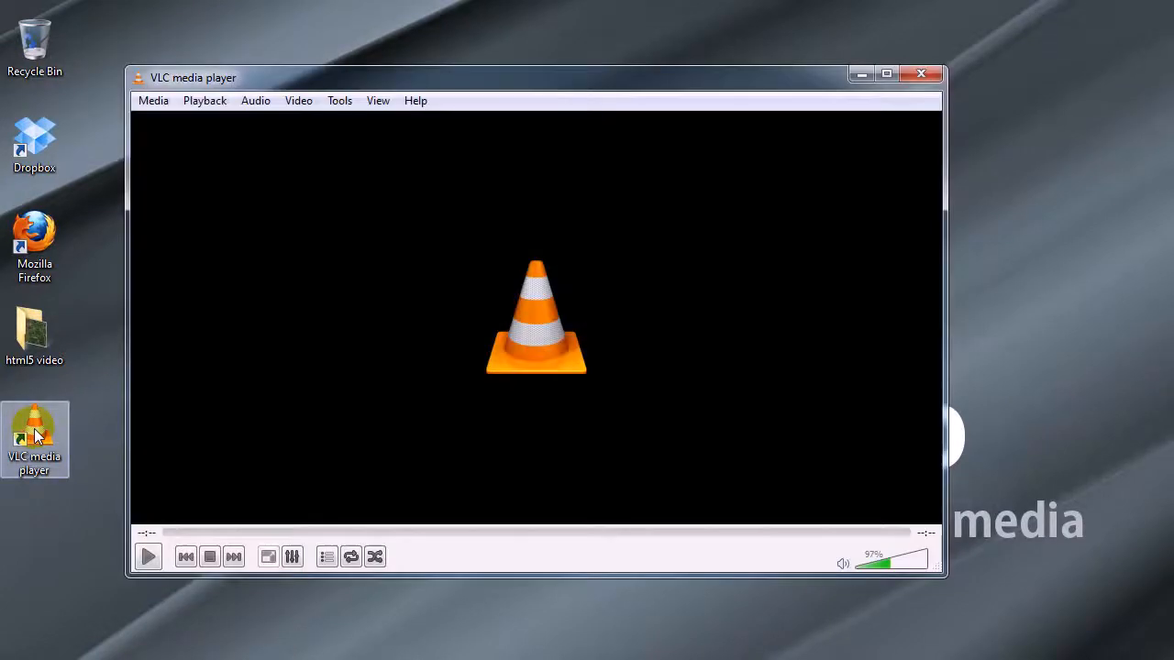
drag(524, 77, 560, 68)
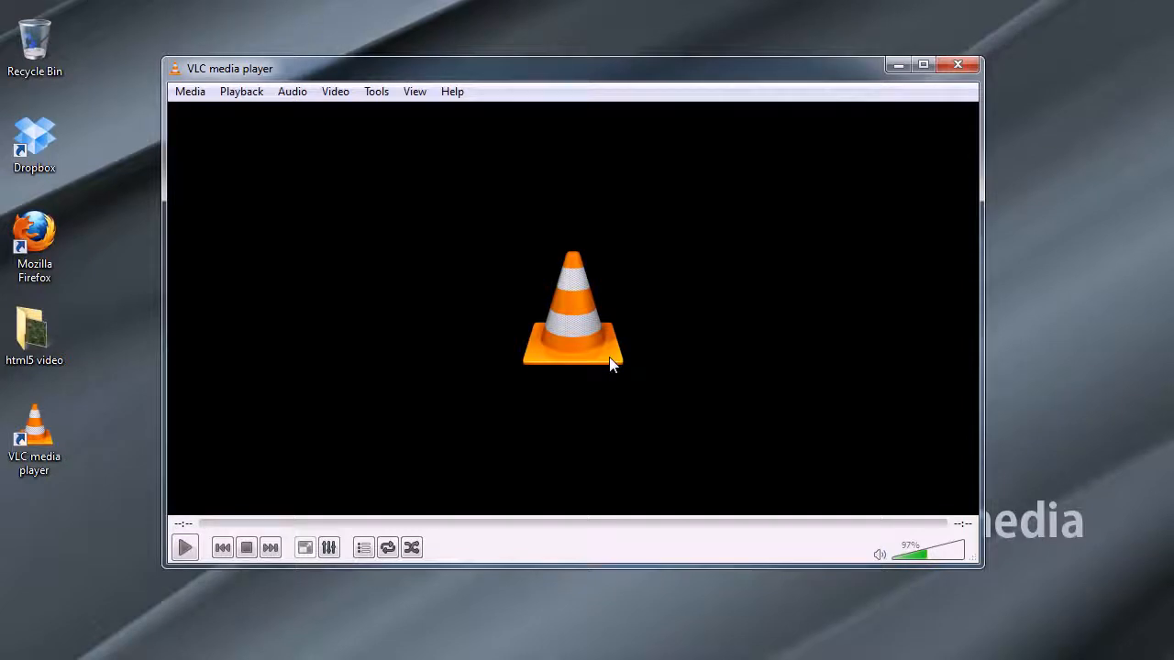
drag(663, 73, 618, 80)
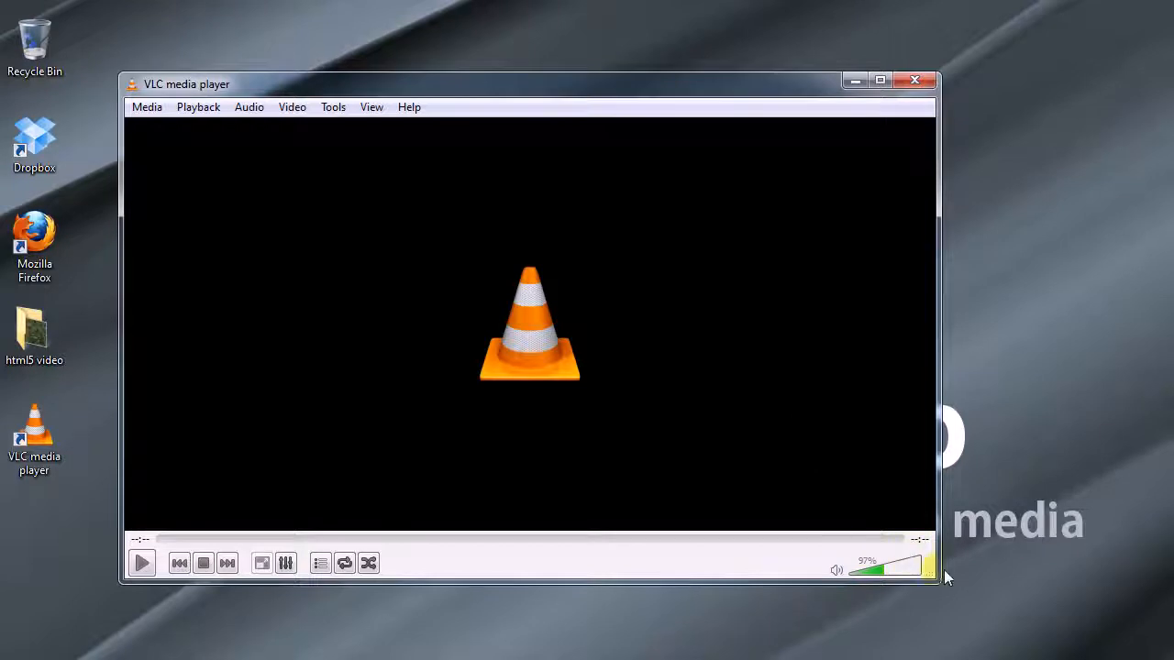
drag(944, 569, 980, 591)
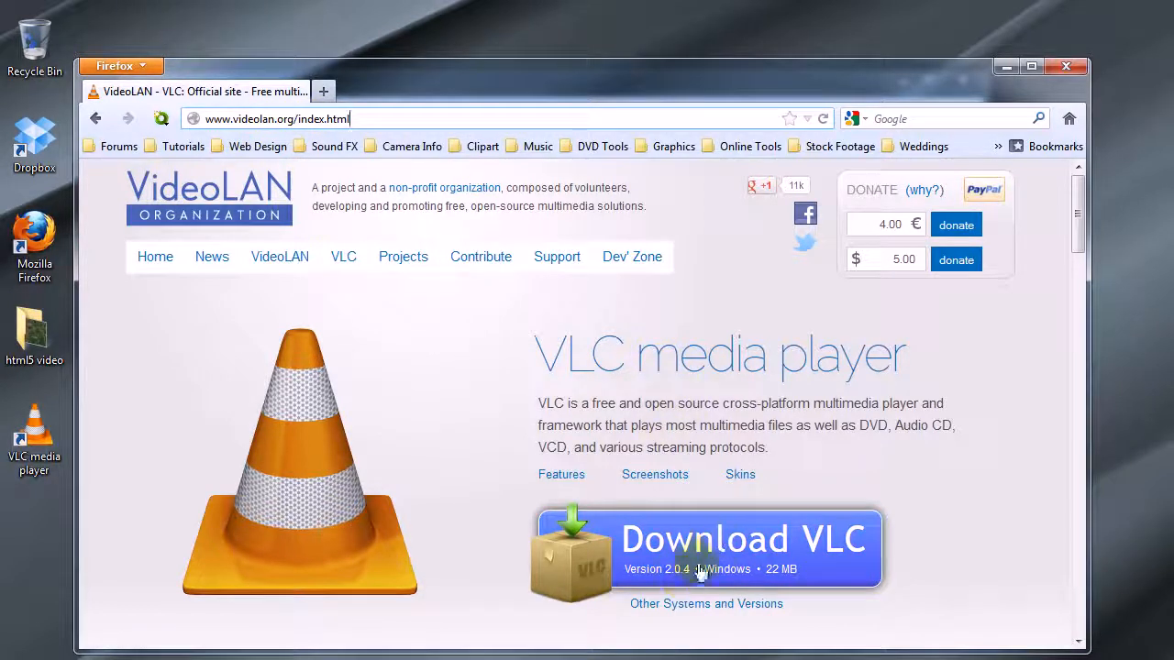
Open the VLC for Windows download page through the VideoLAN site's Other Systems and Versions link.
scroll(446, 519, down, 4)
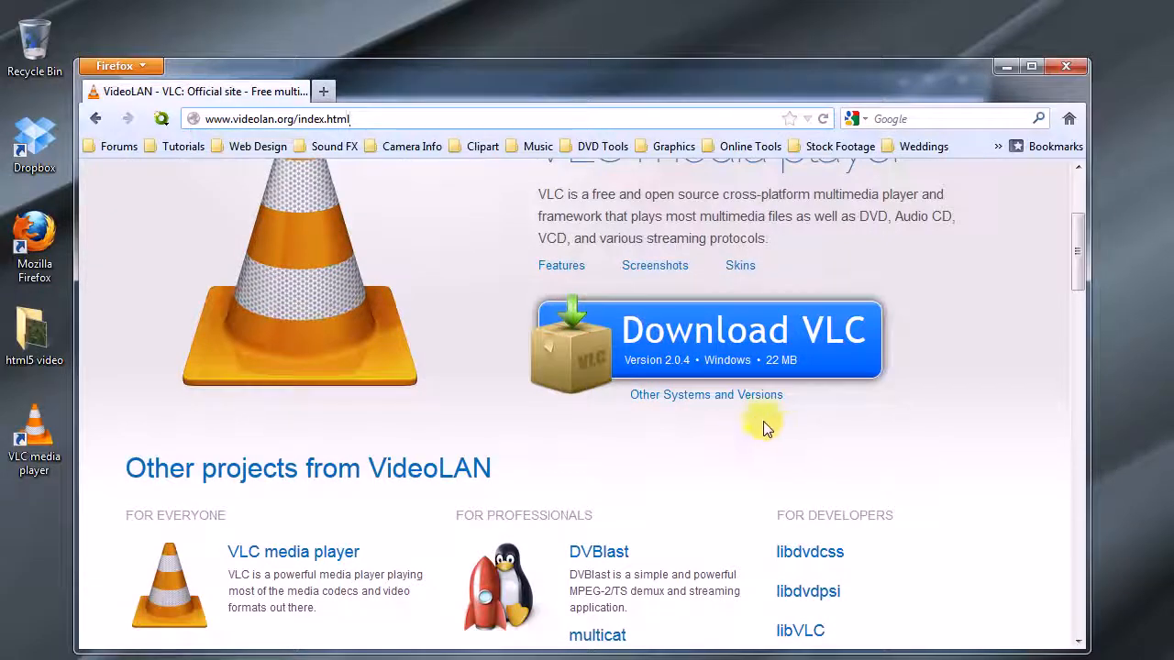
click(727, 398)
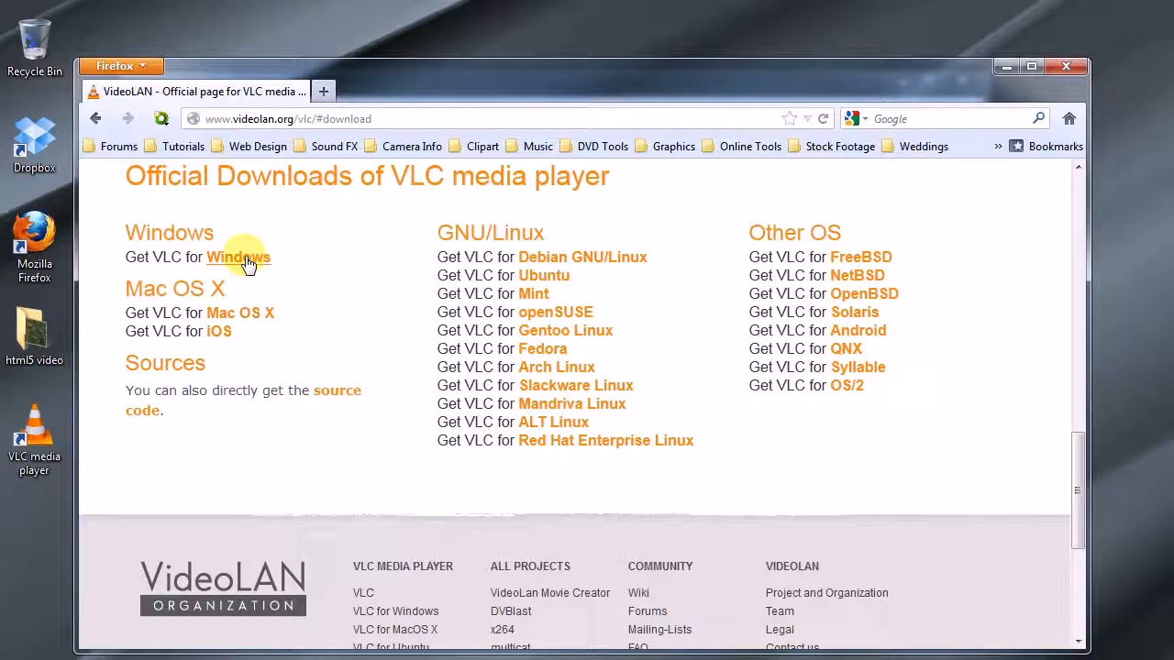
click(96, 119)
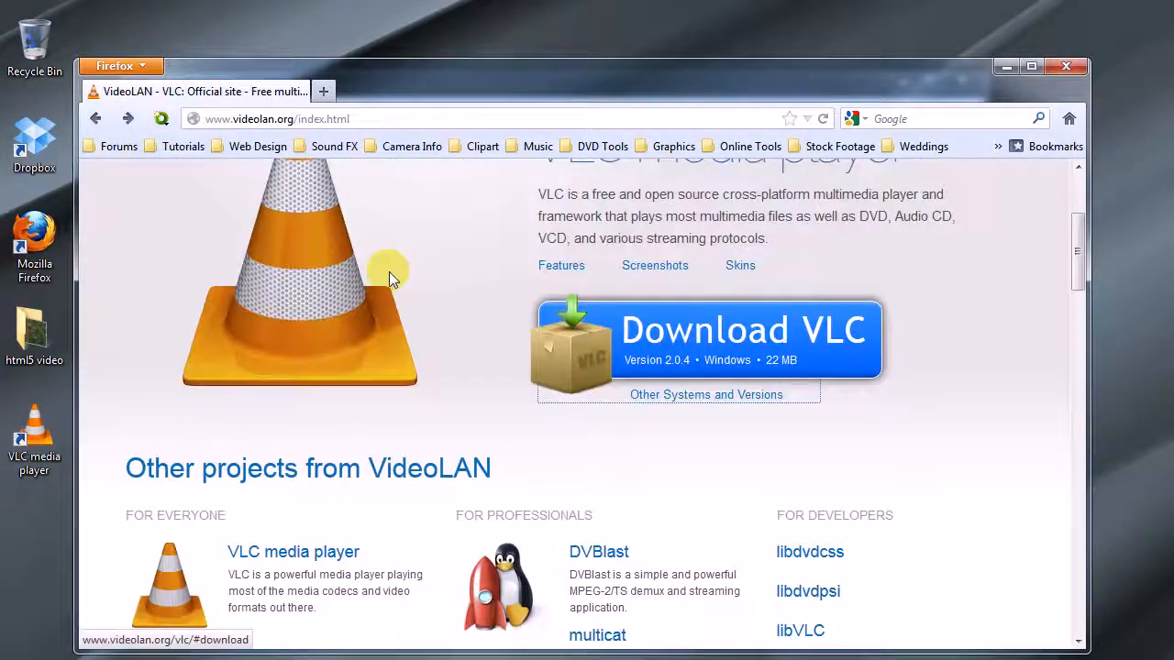
click(730, 397)
click(244, 258)
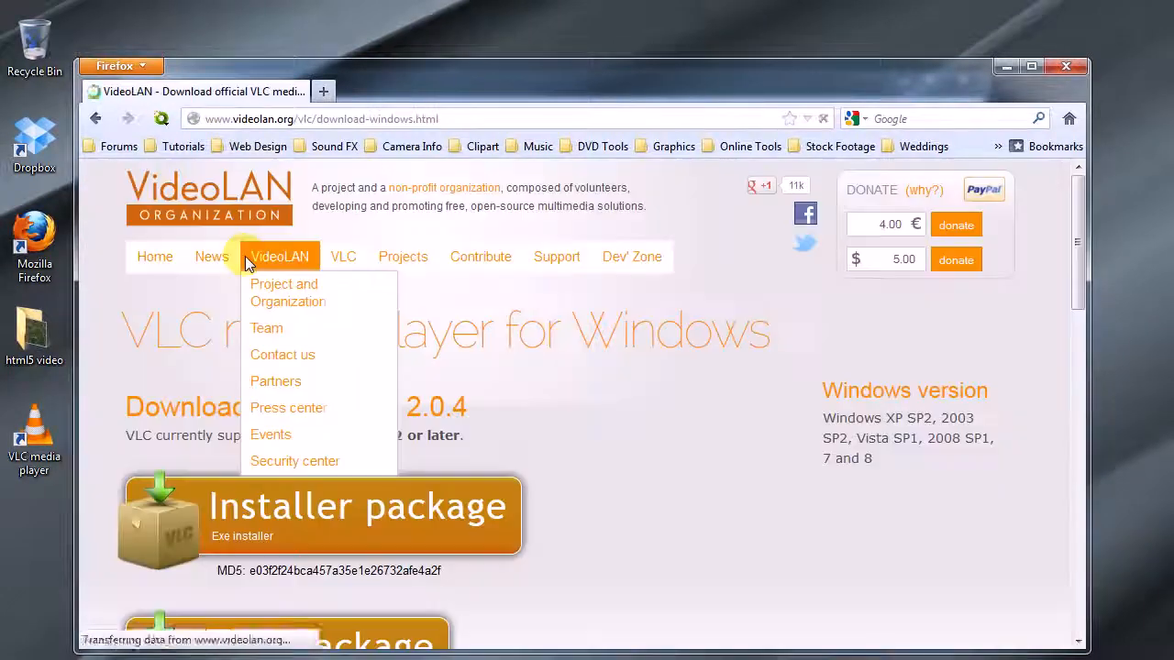
Locate the Windows x64 download on the page and open its experimental version link.
scroll(537, 490, down, 8)
click(447, 275)
drag(446, 275, 129, 179)
click(175, 294)
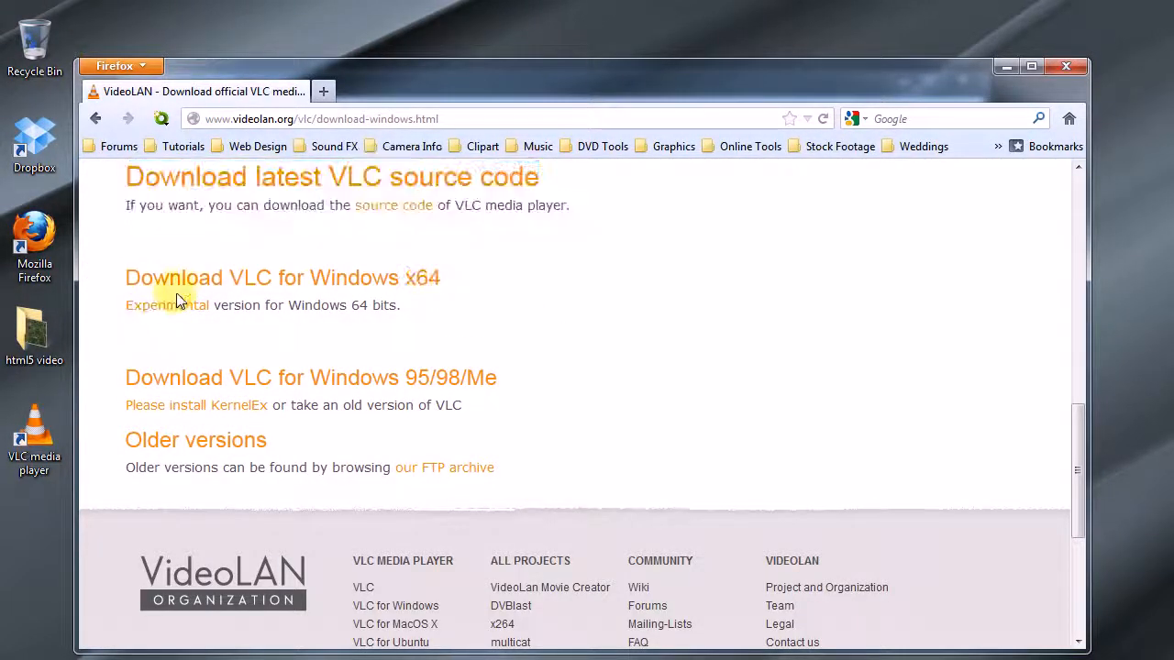
click(179, 309)
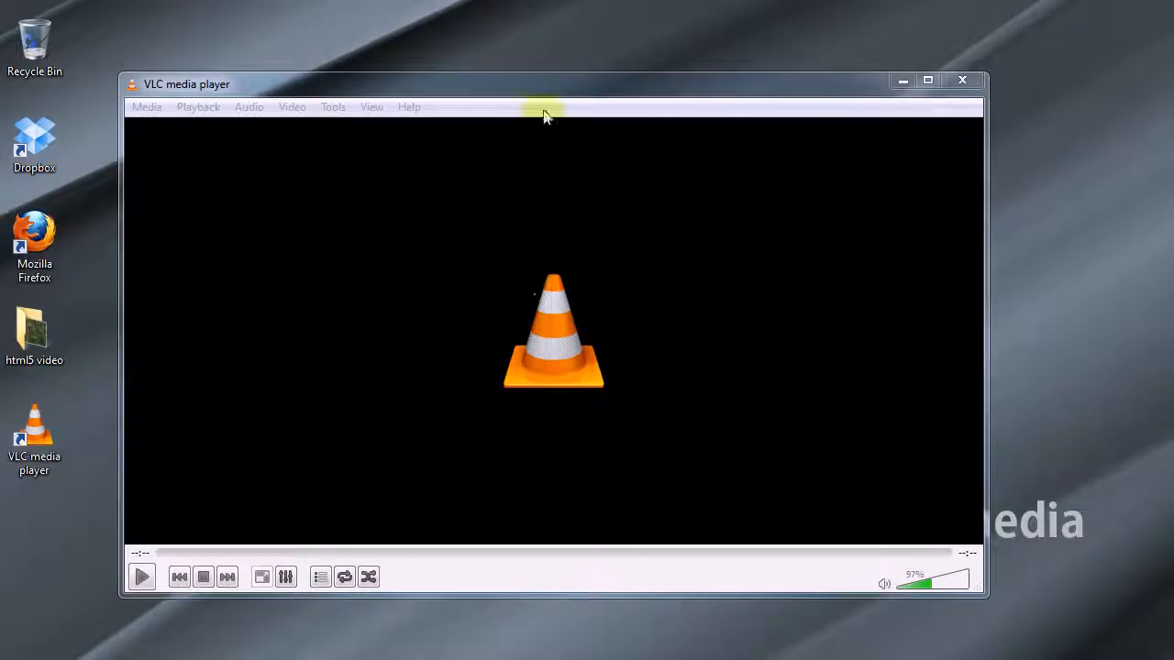
Open the html5 video folder from the desktop, preview butterfly.avi, and close the preview player.
click(537, 88)
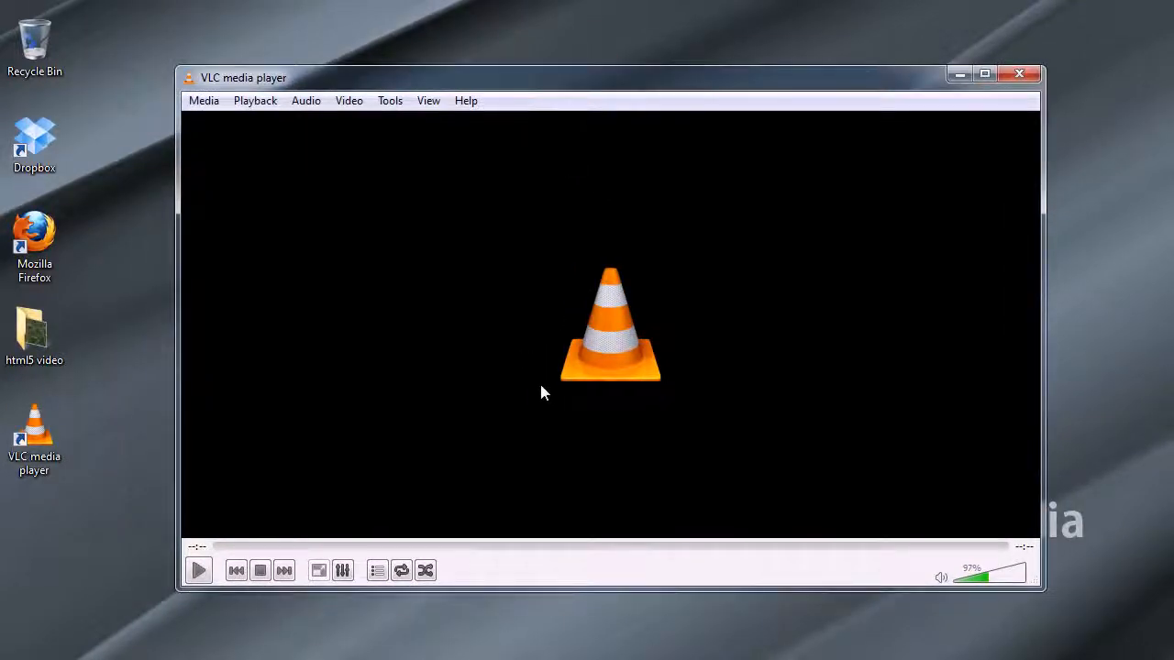
double_click(36, 330)
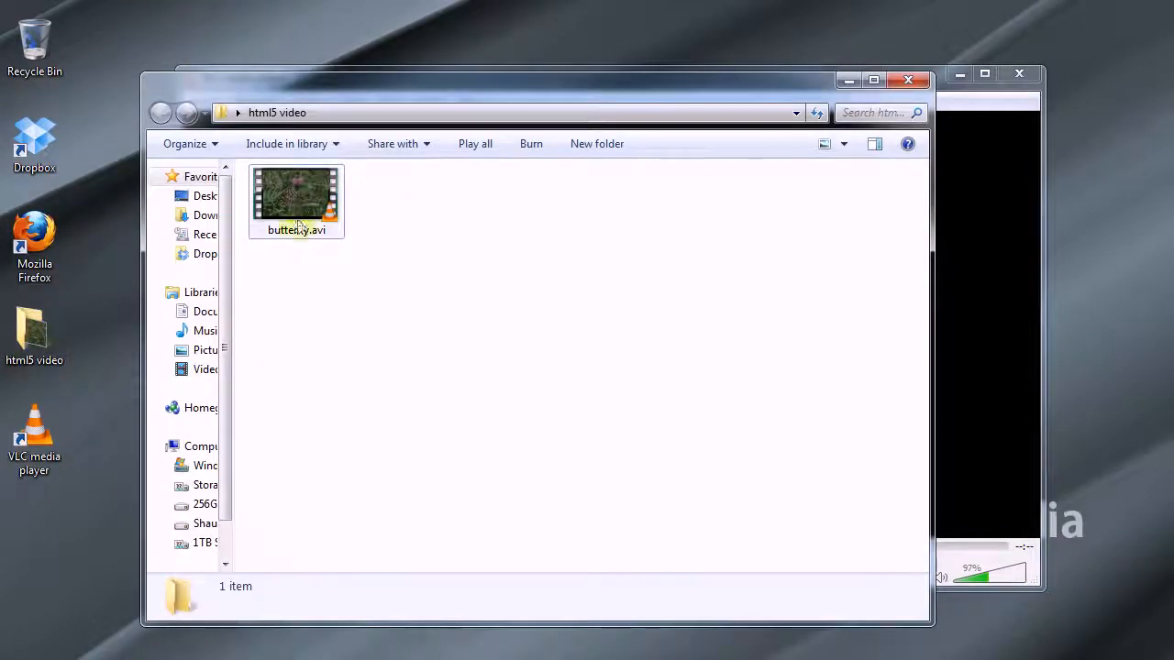
double_click(321, 204)
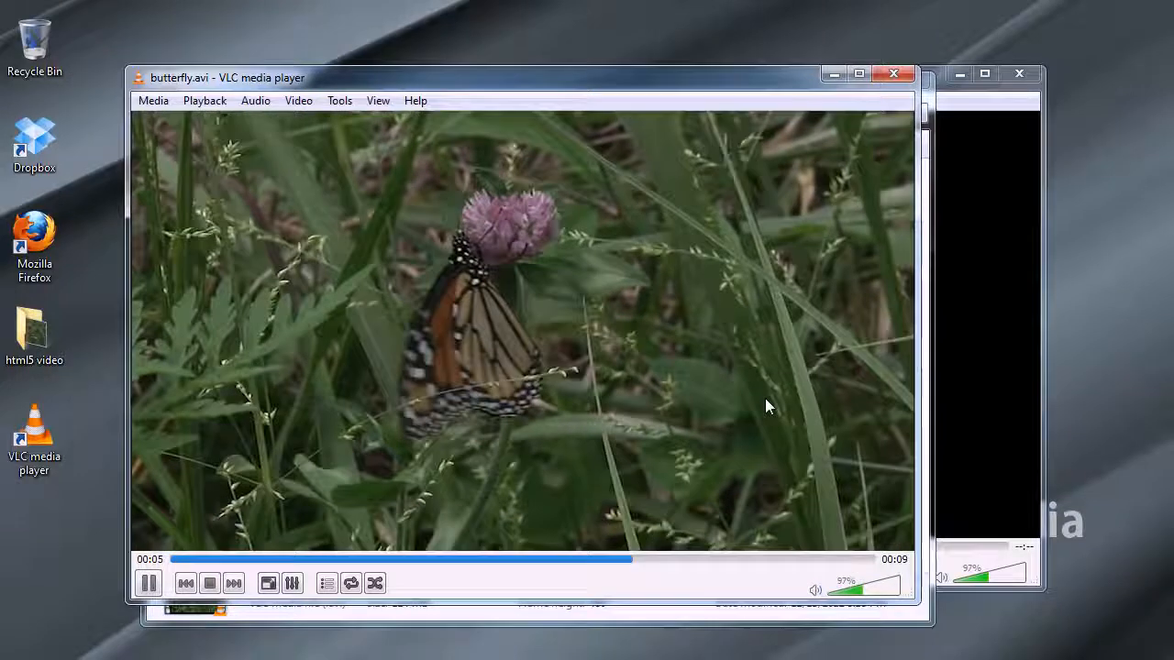
click(896, 75)
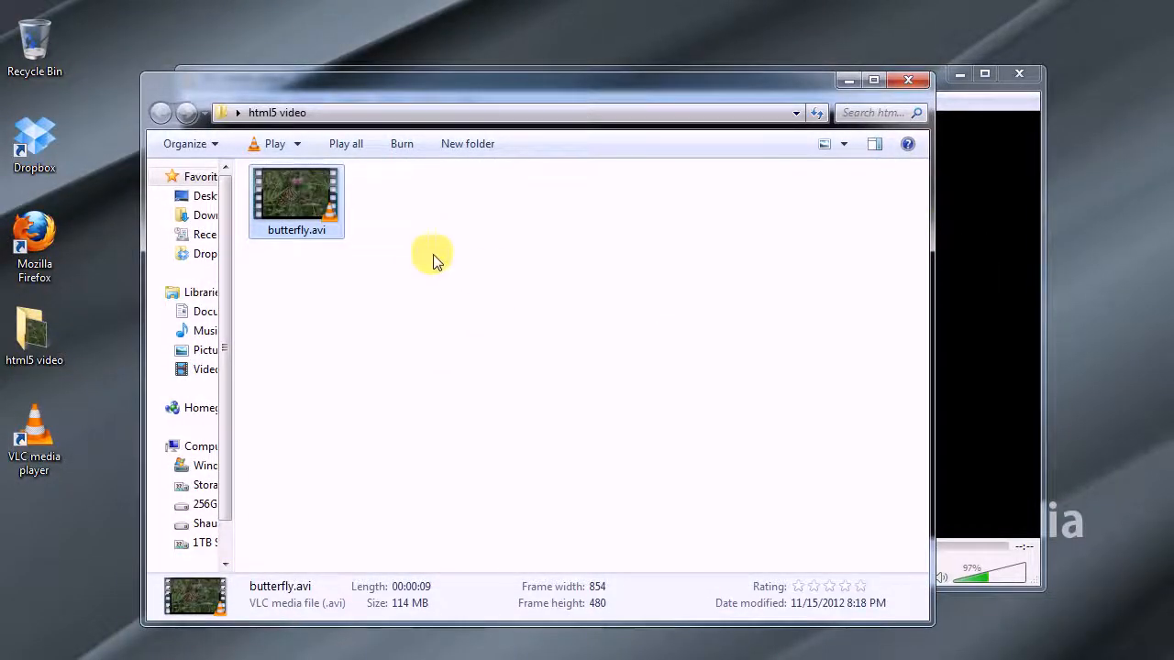
Return to the empty VLC window and load butterfly.avi from the html5 video folder as the source for Convert / Save.
click(995, 284)
drag(434, 78, 492, 92)
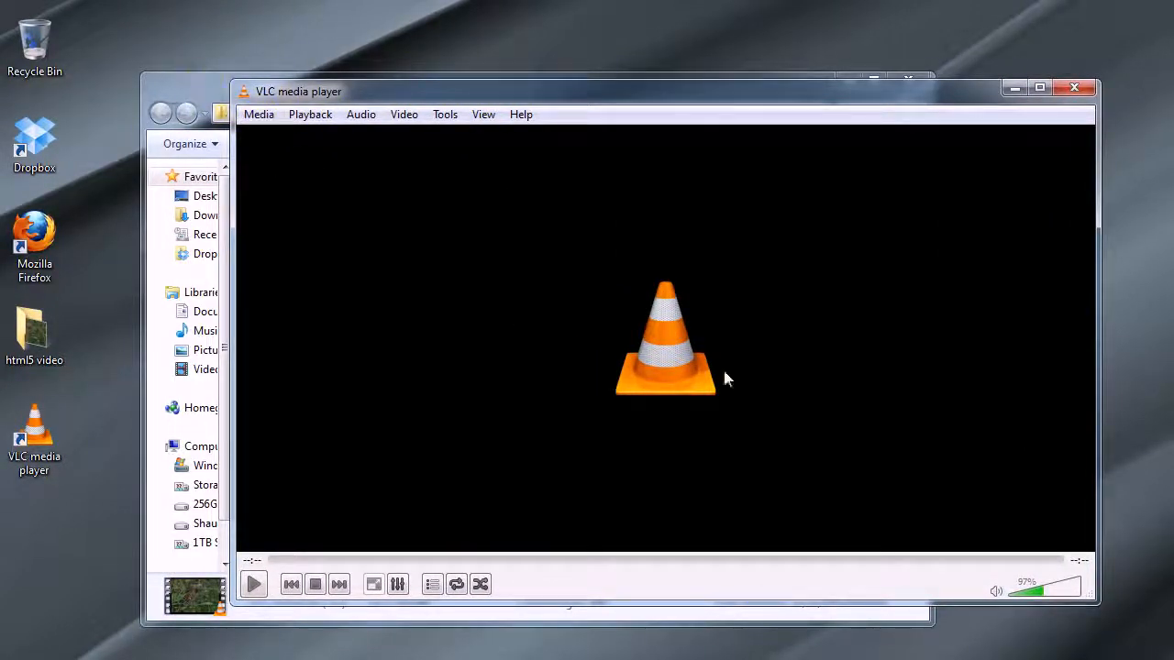
click(259, 114)
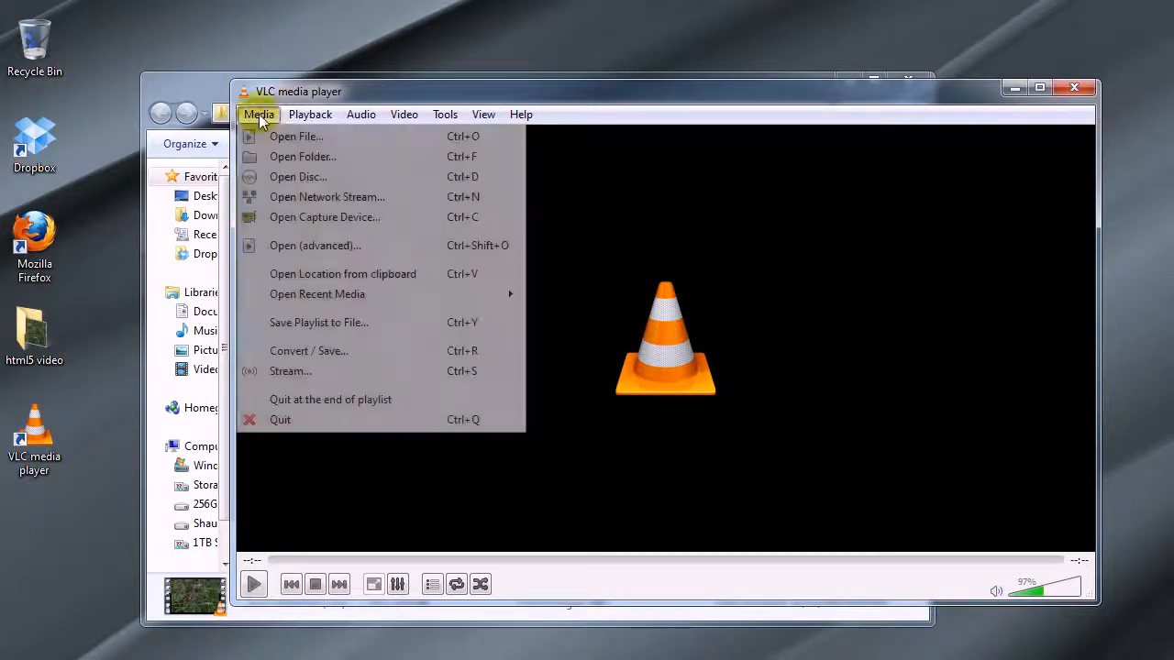
click(280, 353)
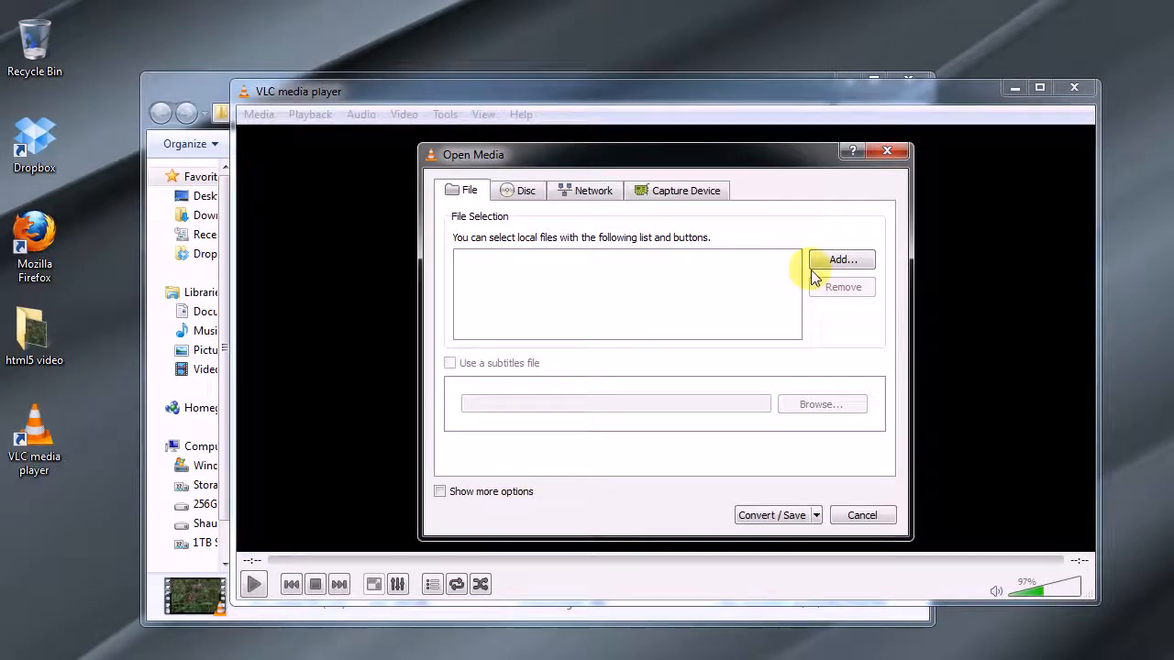
click(840, 261)
click(697, 181)
drag(697, 188, 507, 119)
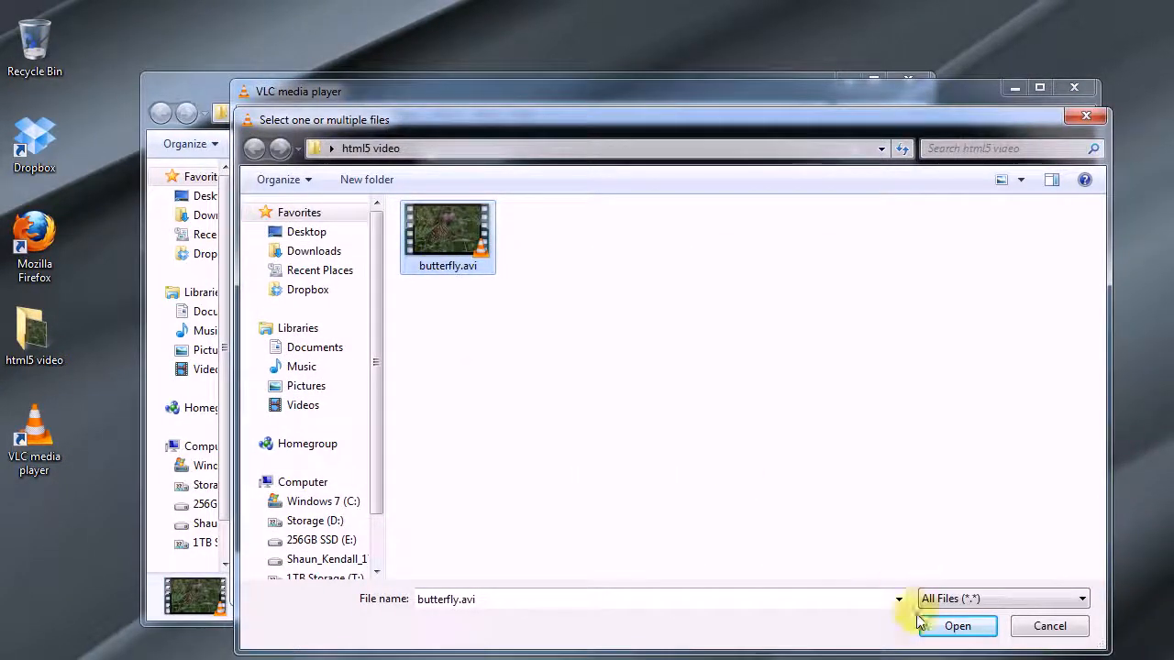
click(949, 622)
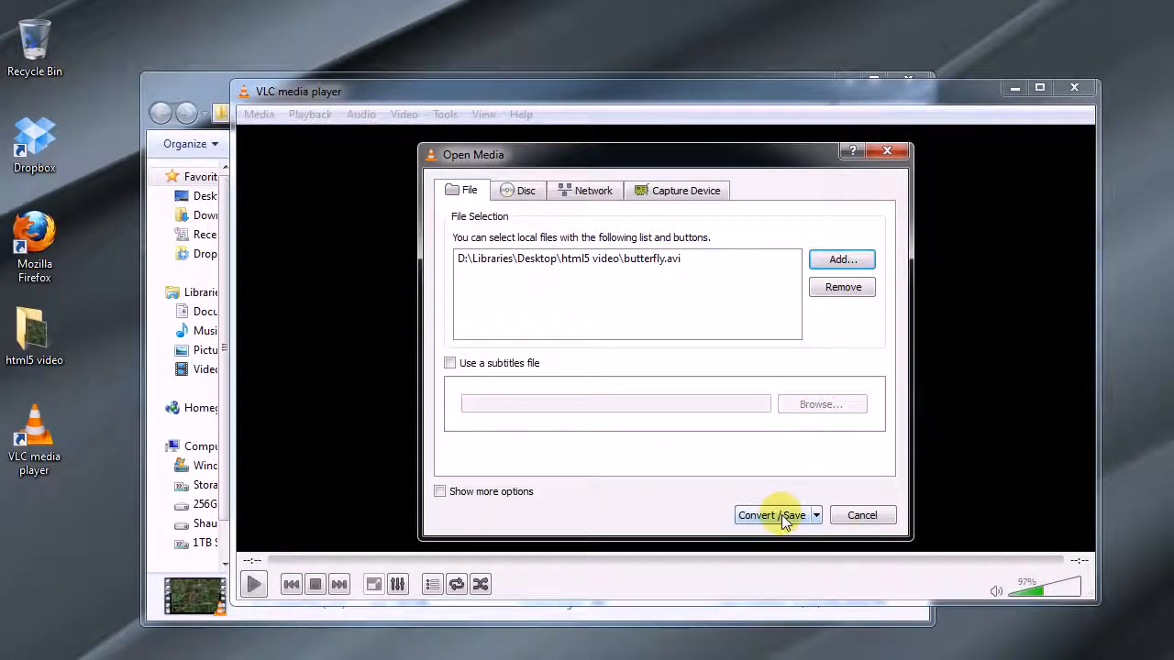
click(779, 515)
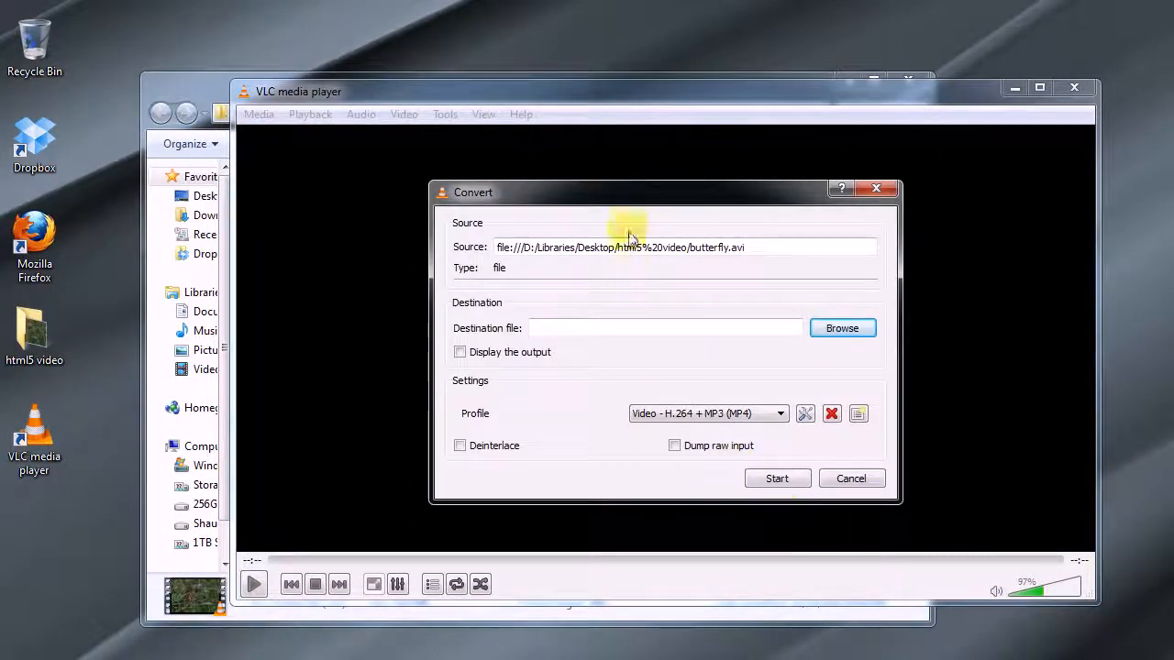
Set the conversion's destination file to butterfly.mp4 in the html5 video folder.
drag(602, 201, 499, 205)
click(733, 332)
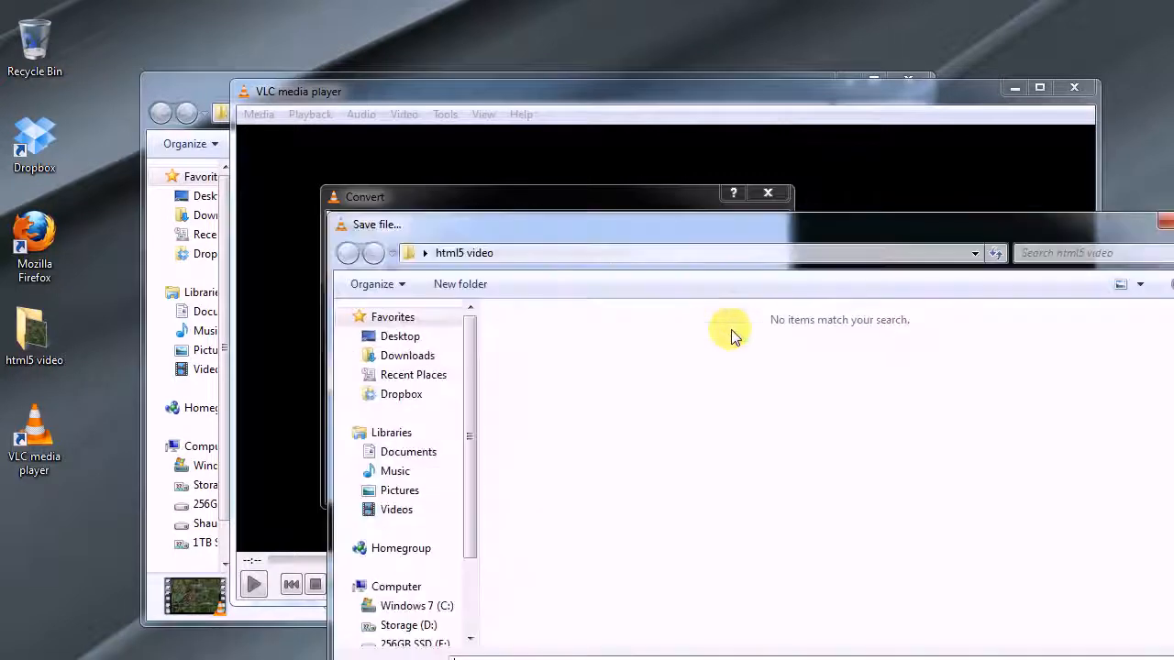
drag(664, 226, 541, 138)
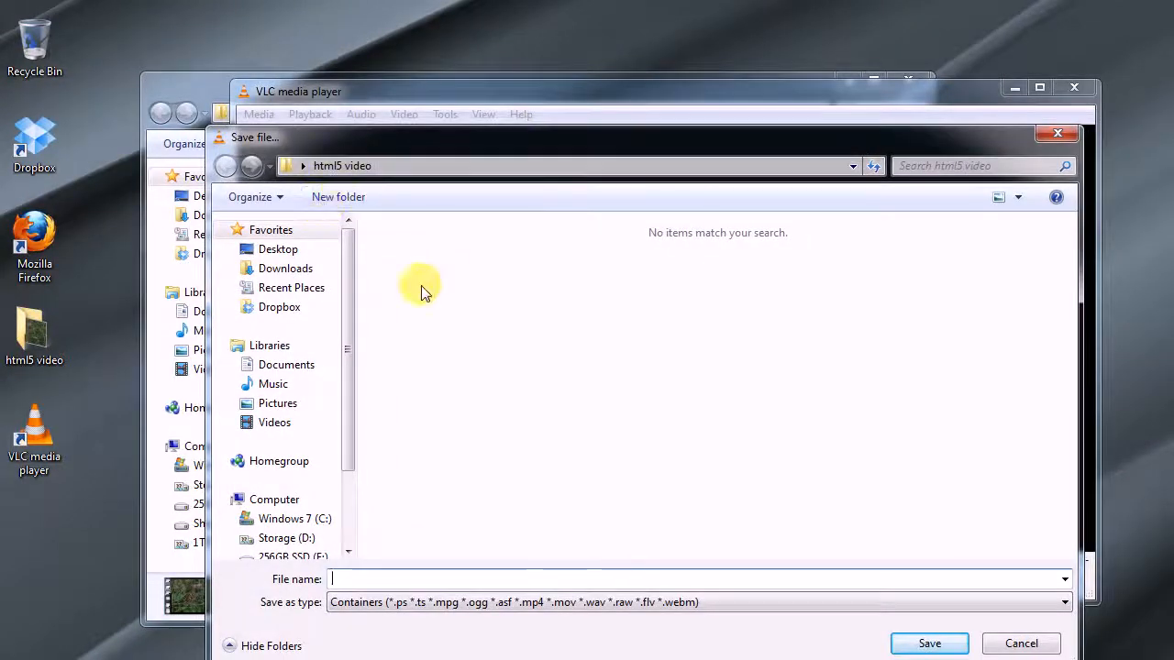
key(Tab)
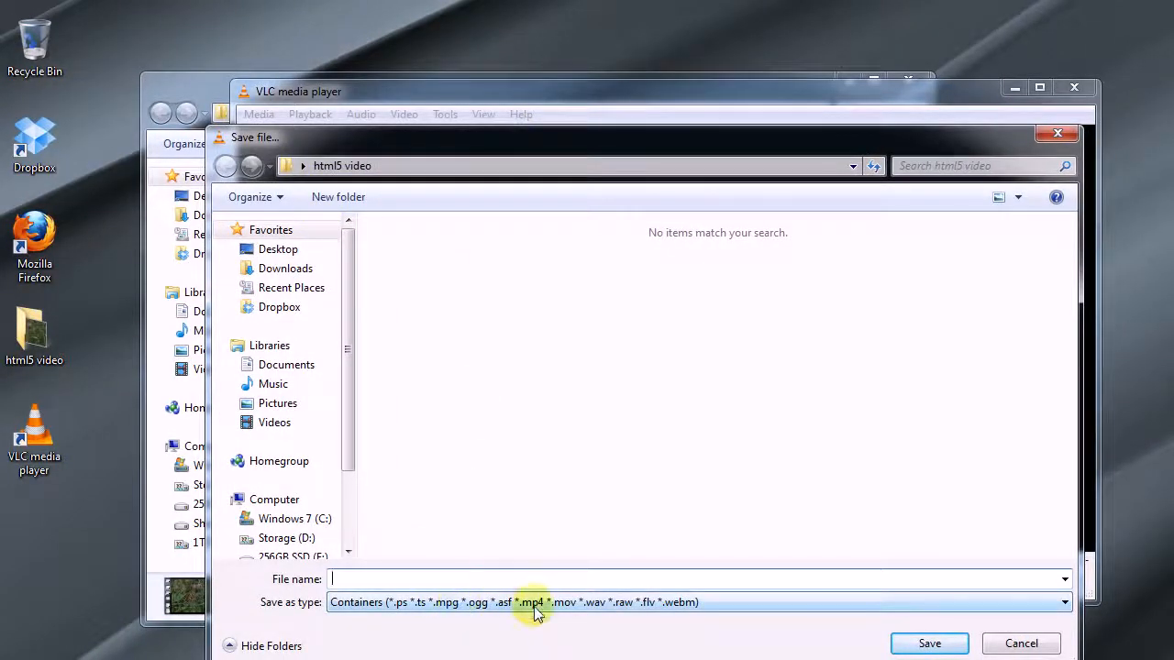
click(483, 578)
text(butter)
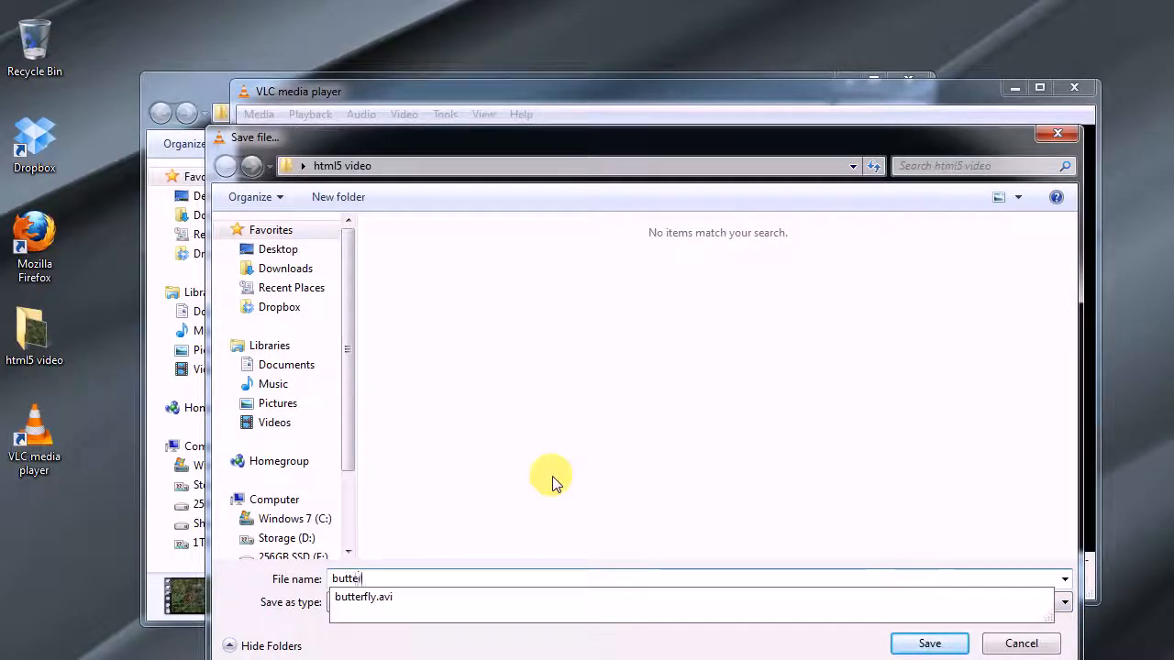
text(fly.mp4)
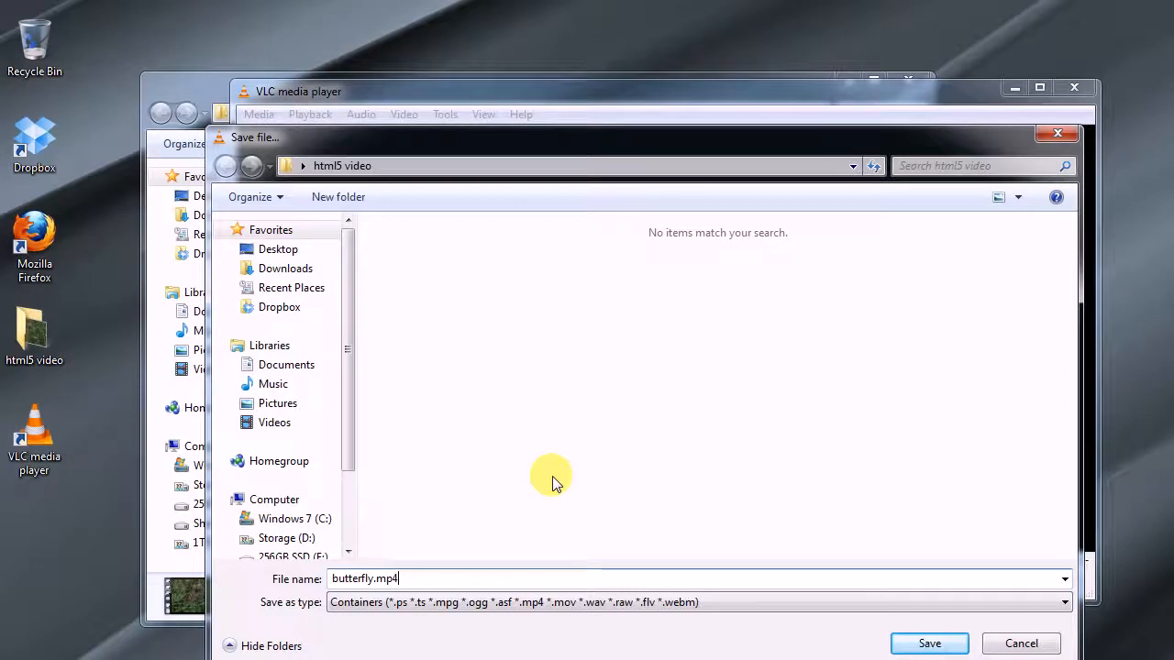
drag(400, 578, 377, 580)
click(488, 579)
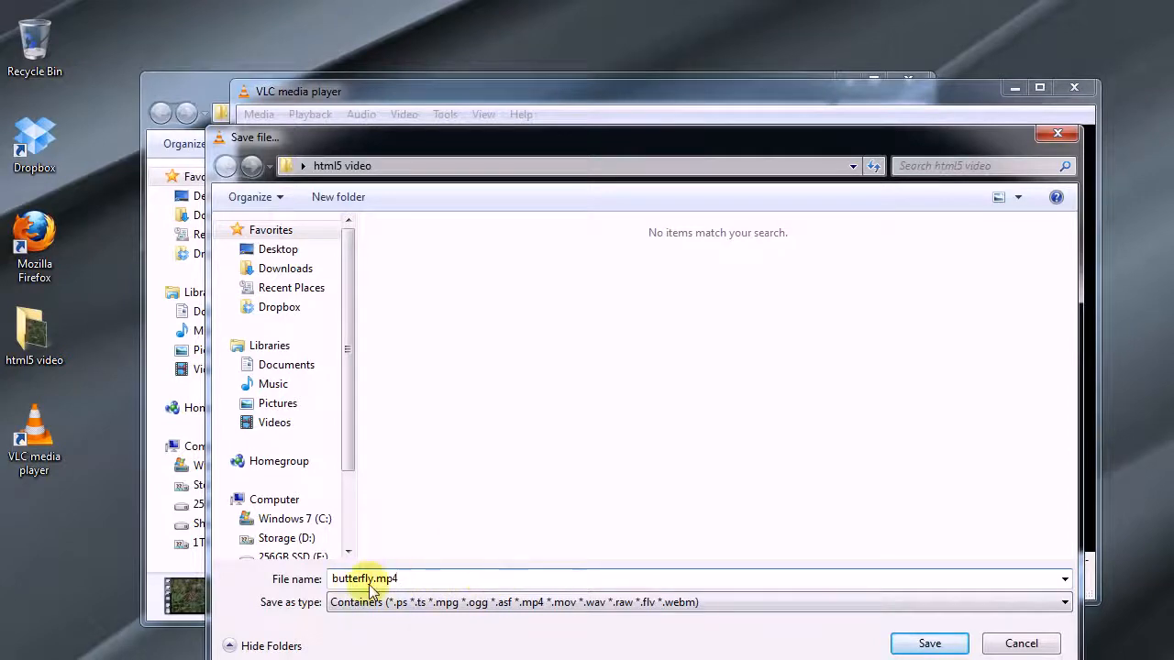
click(404, 583)
click(954, 643)
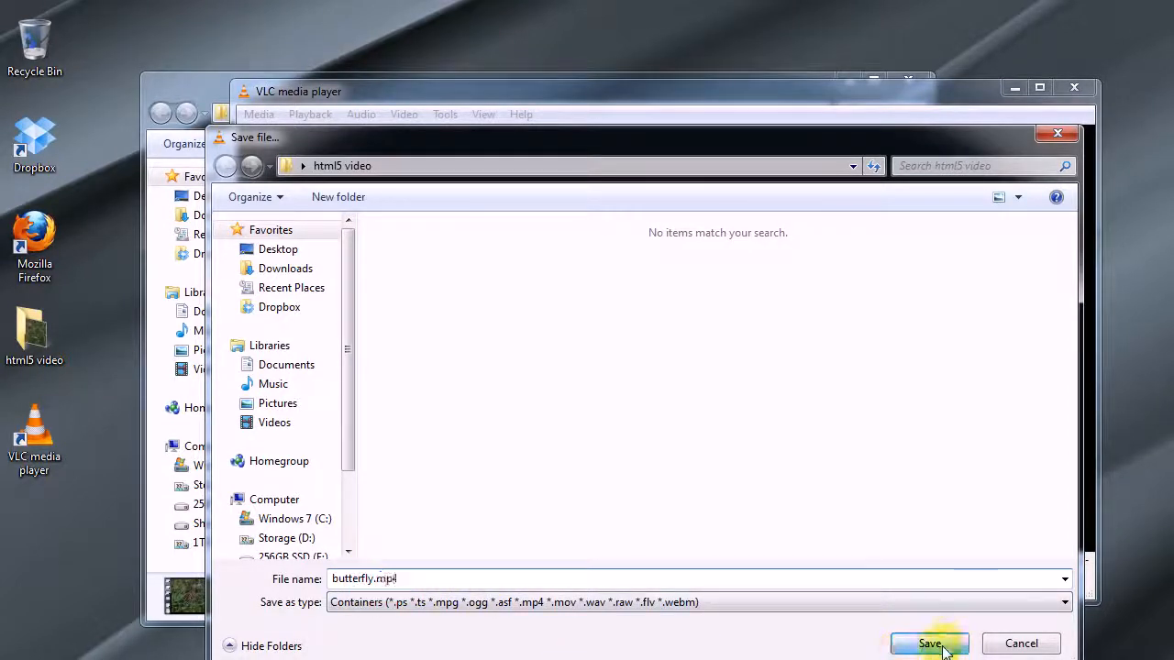
Check the destination's .mp4 extension and choose the matching Video - H.264 + MP3 (MP4) profile.
double_click(630, 332)
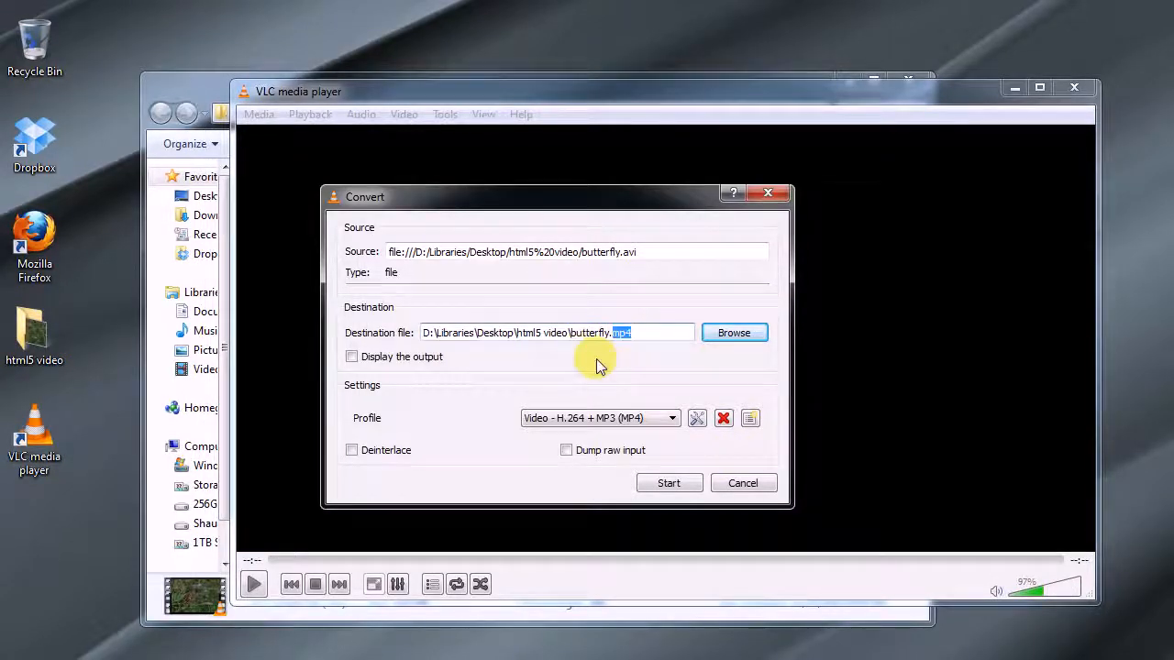
click(609, 334)
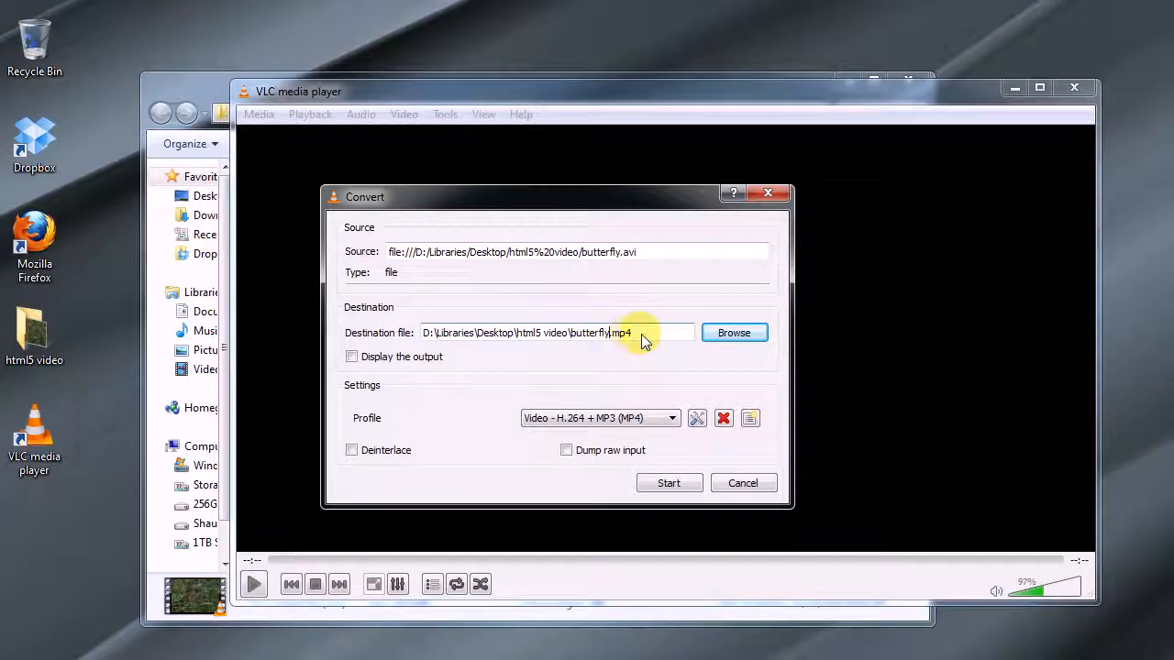
click(609, 334)
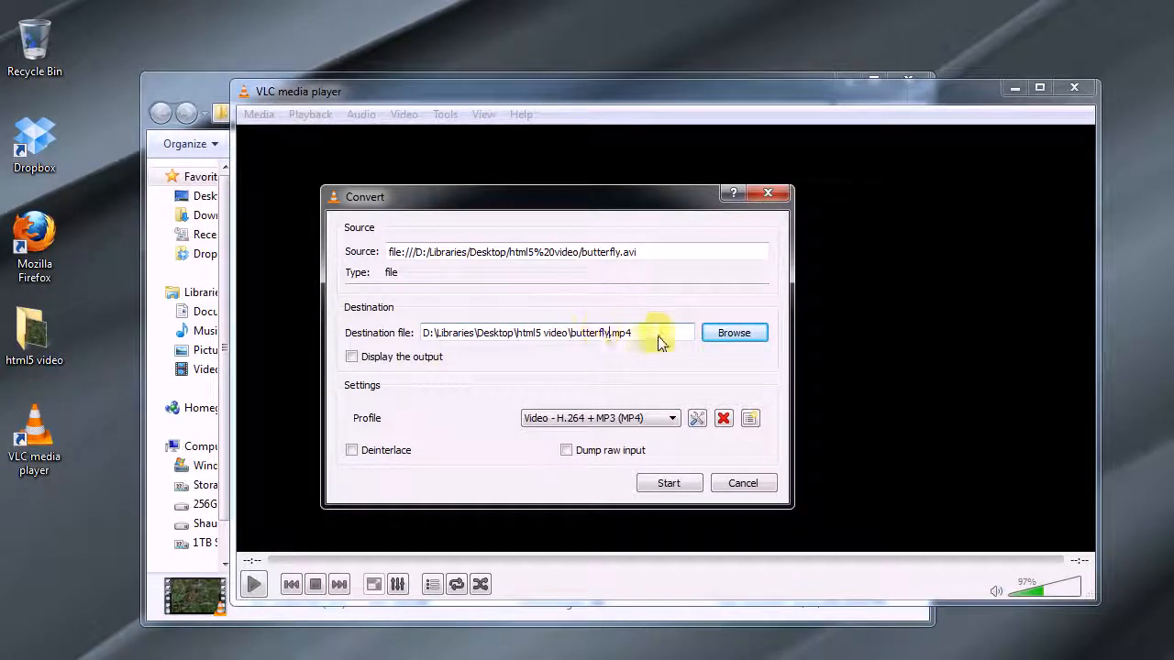
click(622, 335)
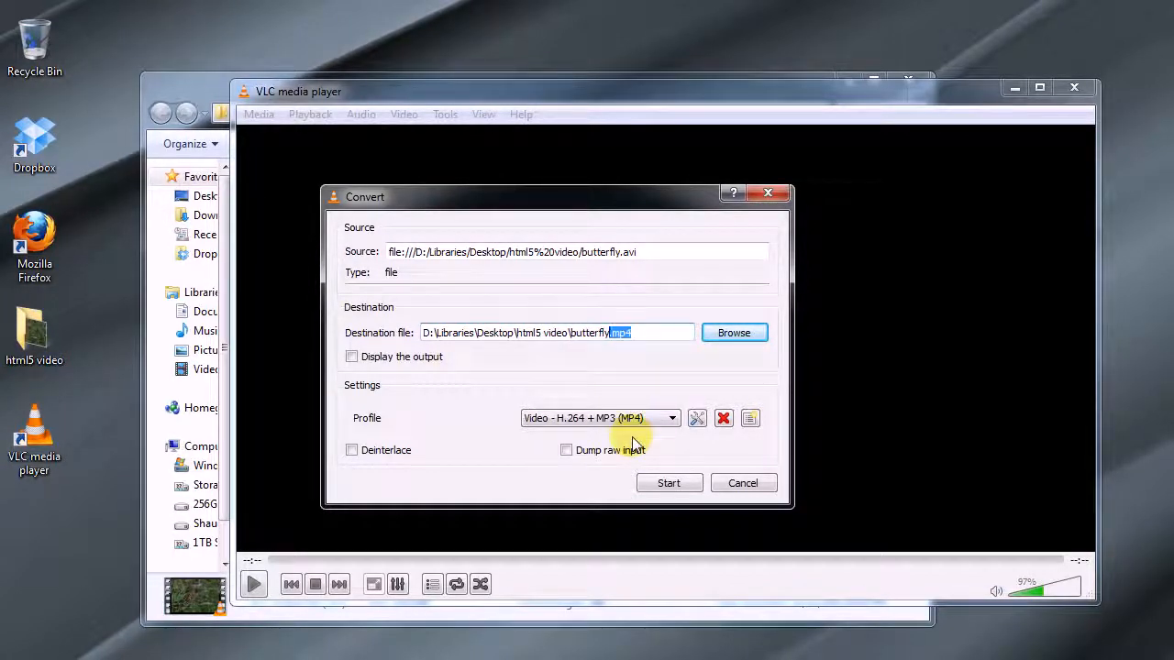
click(668, 417)
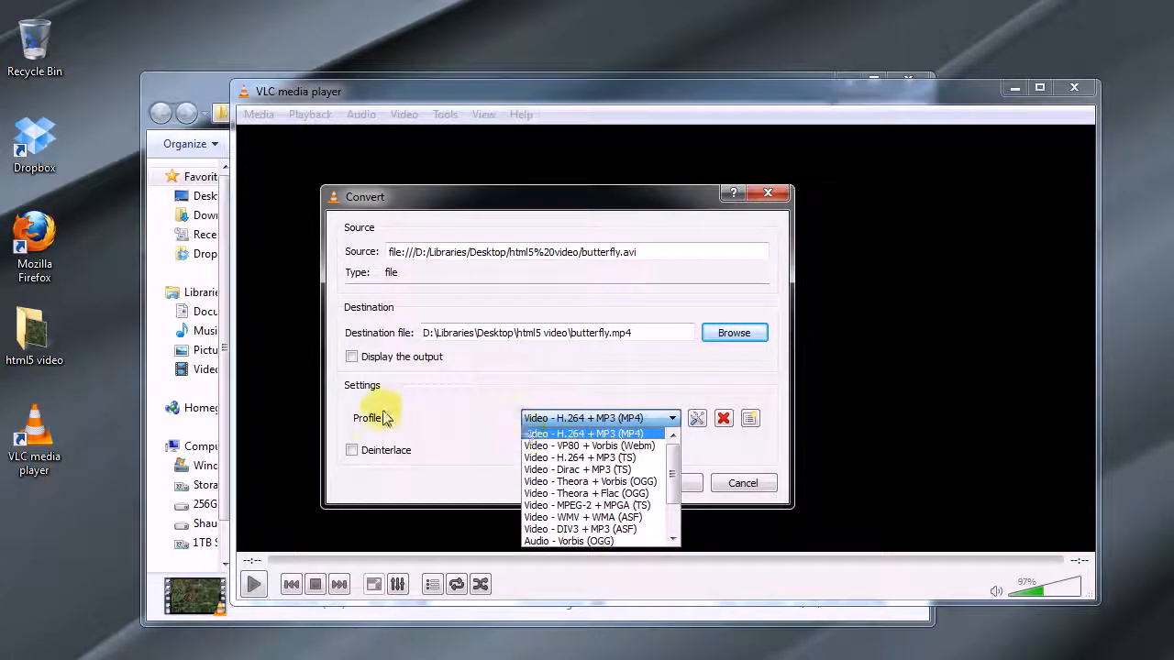
click(591, 431)
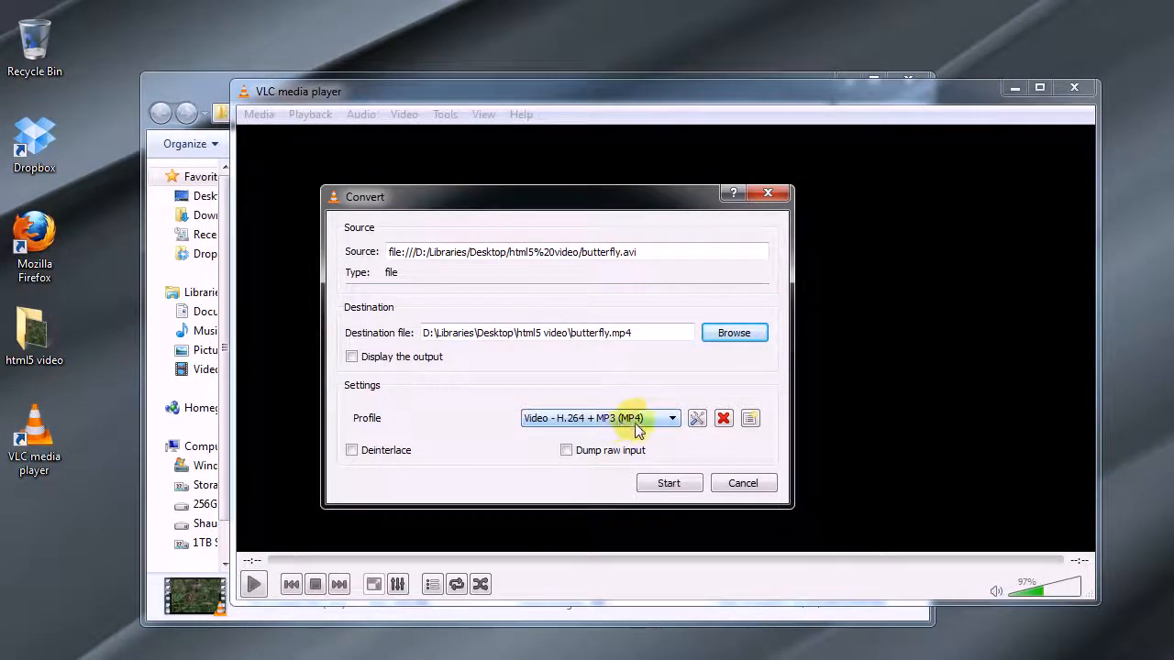
Open the MP4 profile for editing and review its H-264 video codec, bitrate and frame rate, keeping the resolution scale at 1.
click(696, 419)
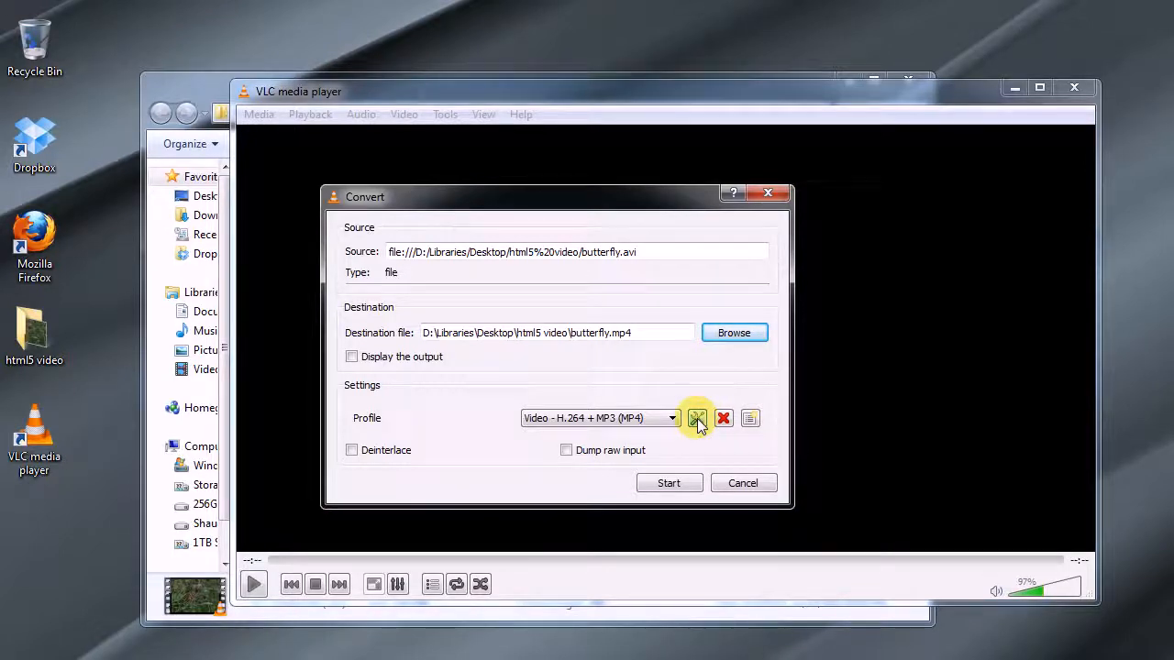
click(426, 212)
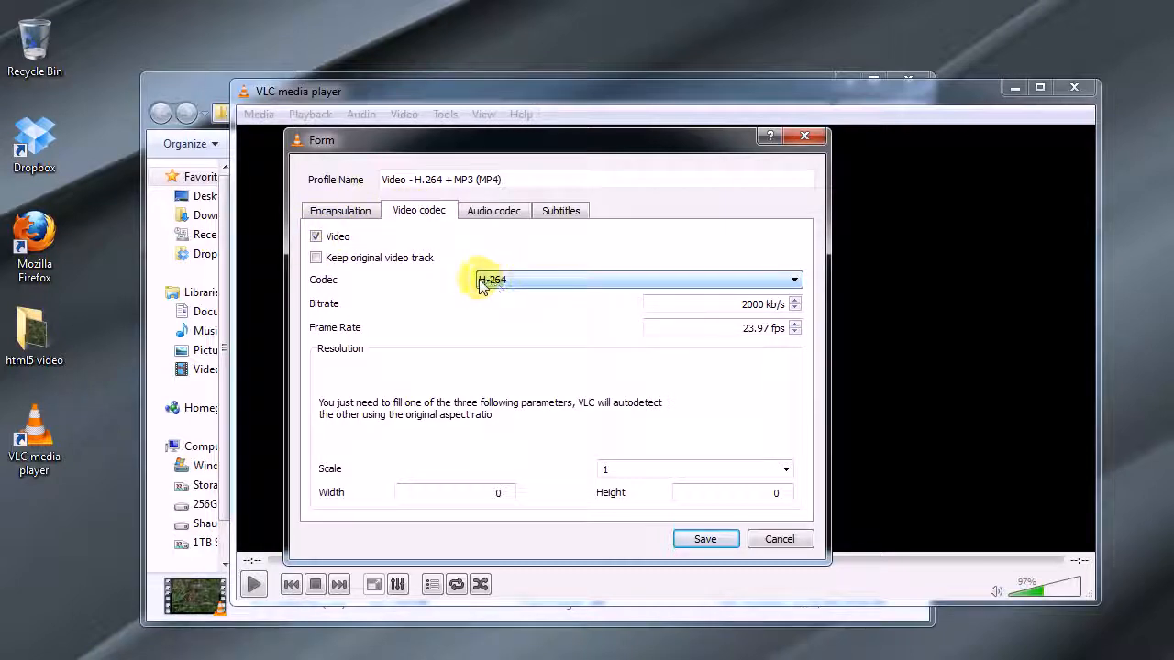
drag(741, 304, 806, 308)
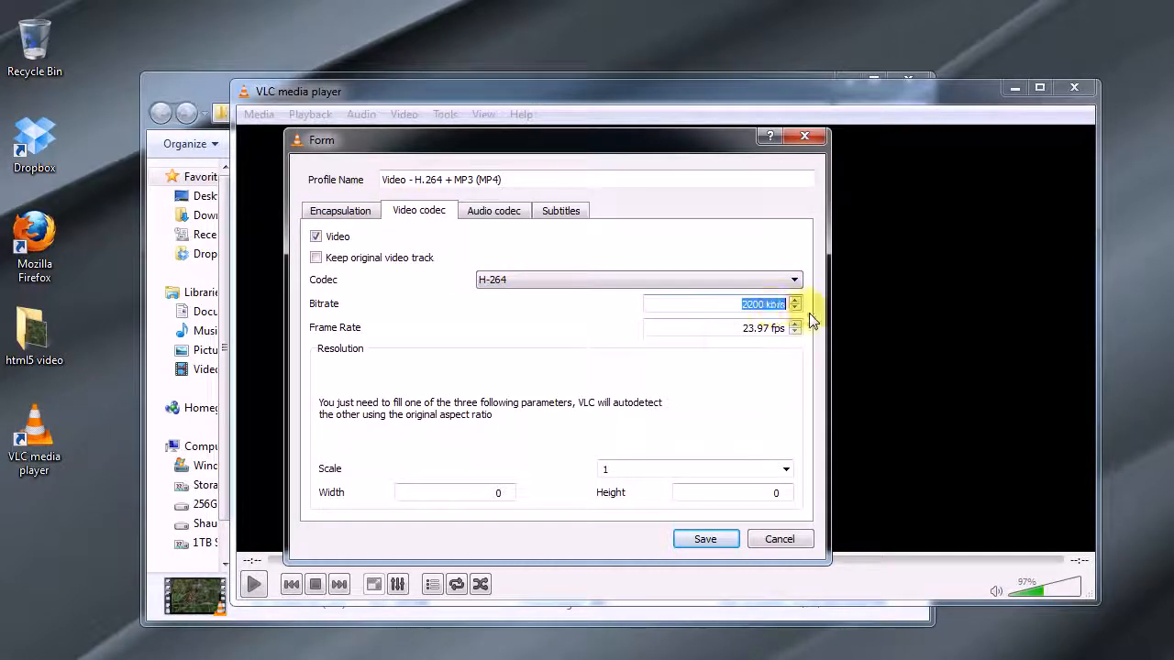
drag(739, 327, 800, 330)
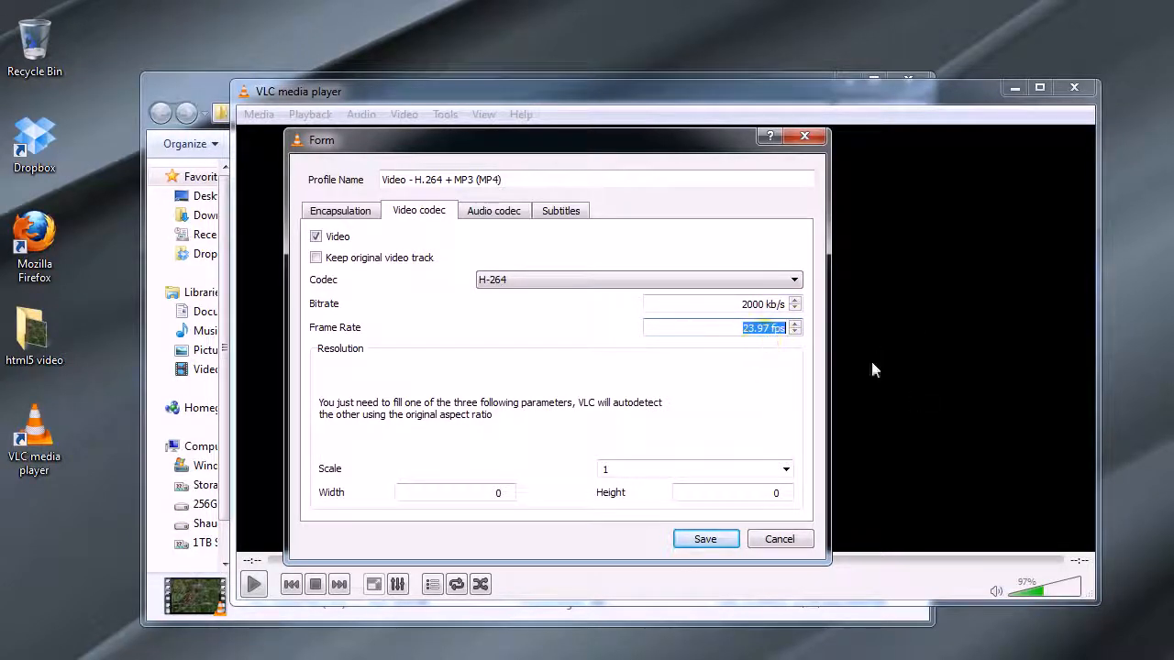
drag(739, 332, 787, 331)
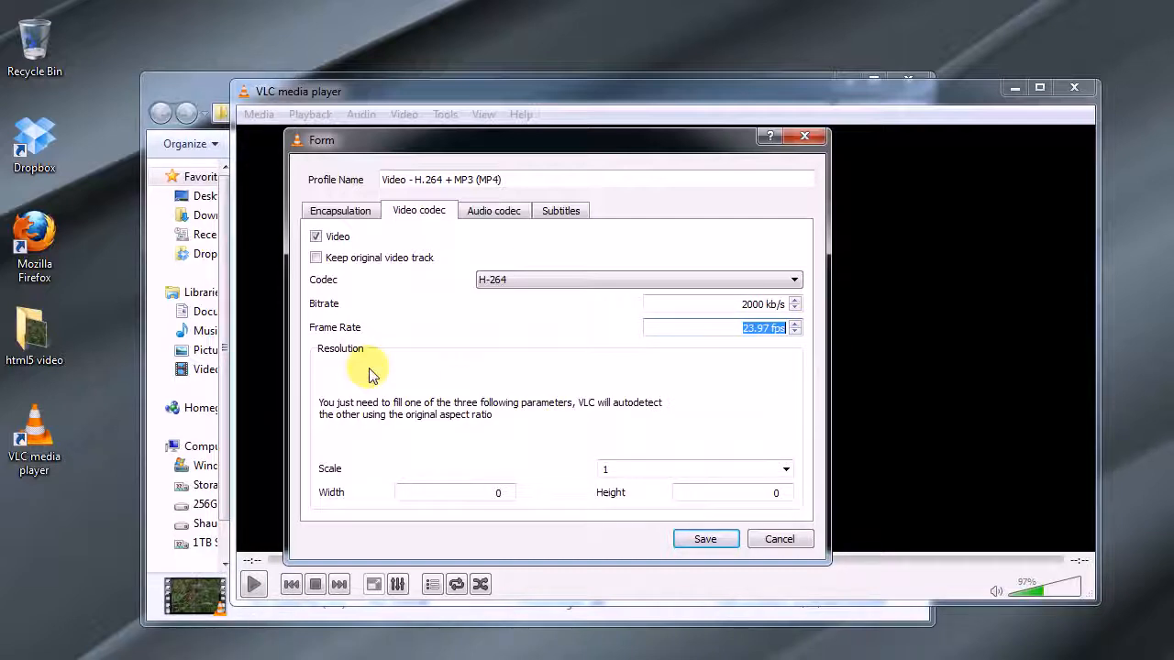
click(786, 469)
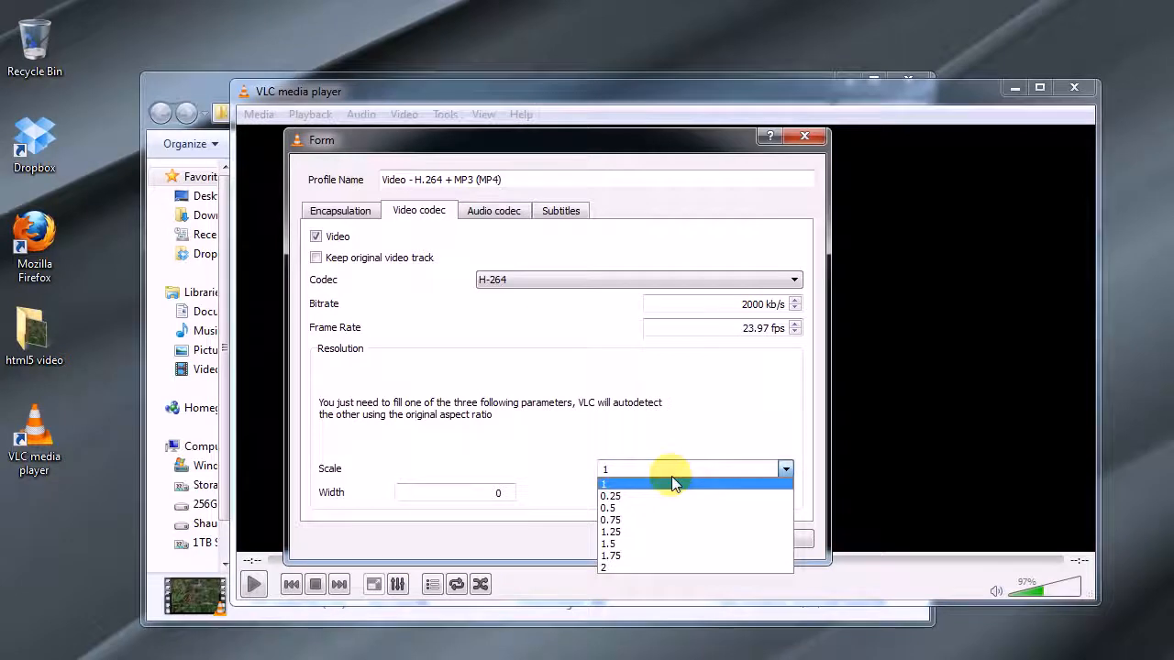
click(612, 480)
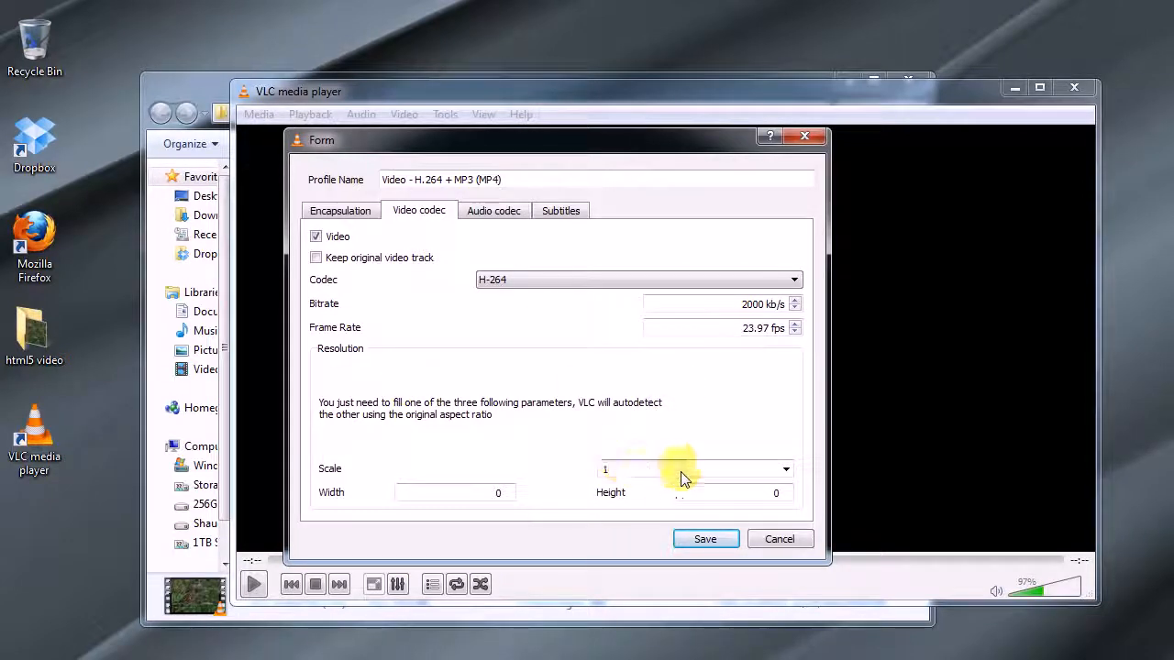
Review the MP4 profile's audio codec, bitrate, channels and sample rate, and save the profile.
click(479, 213)
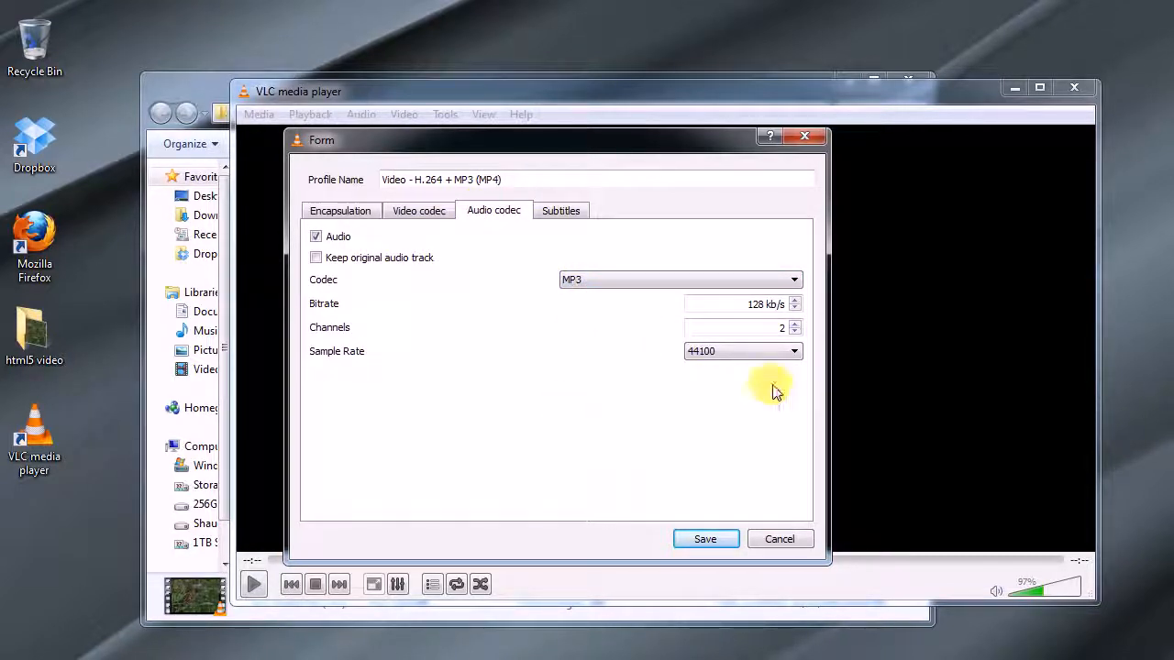
drag(752, 310, 786, 305)
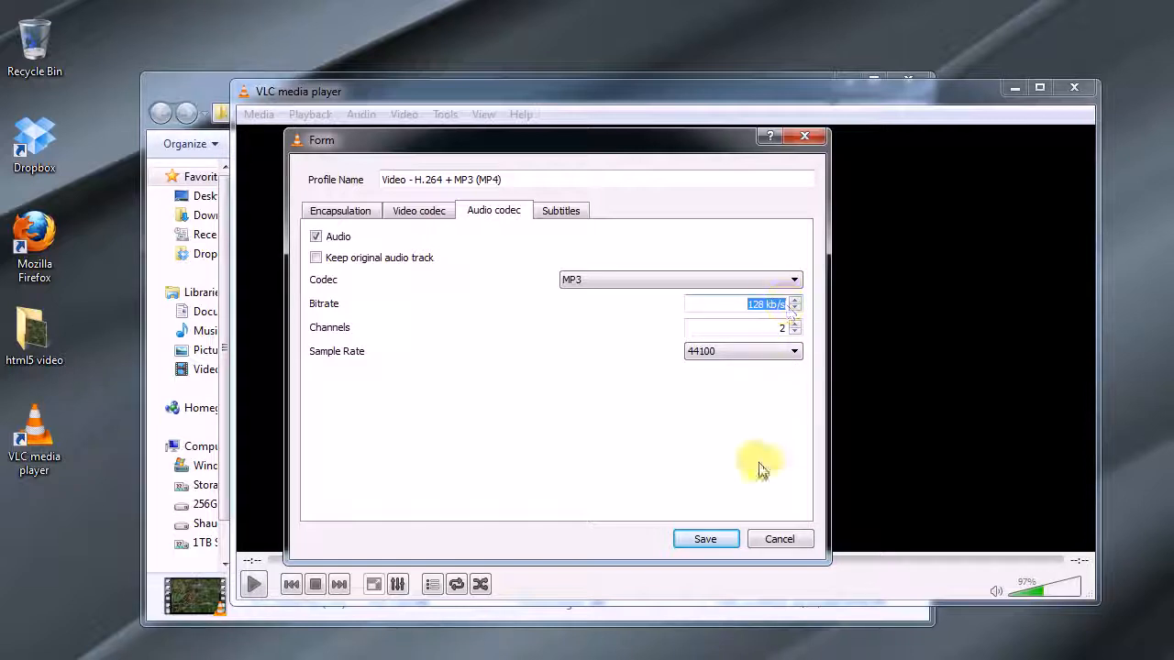
double_click(785, 327)
click(714, 355)
click(707, 403)
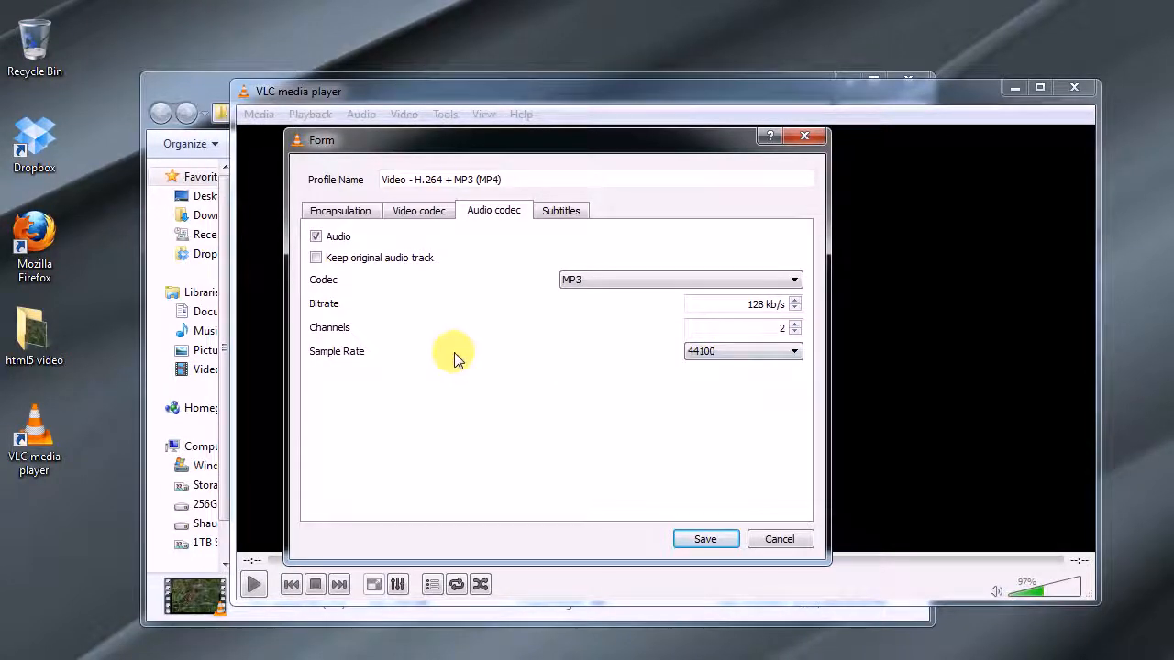
click(704, 538)
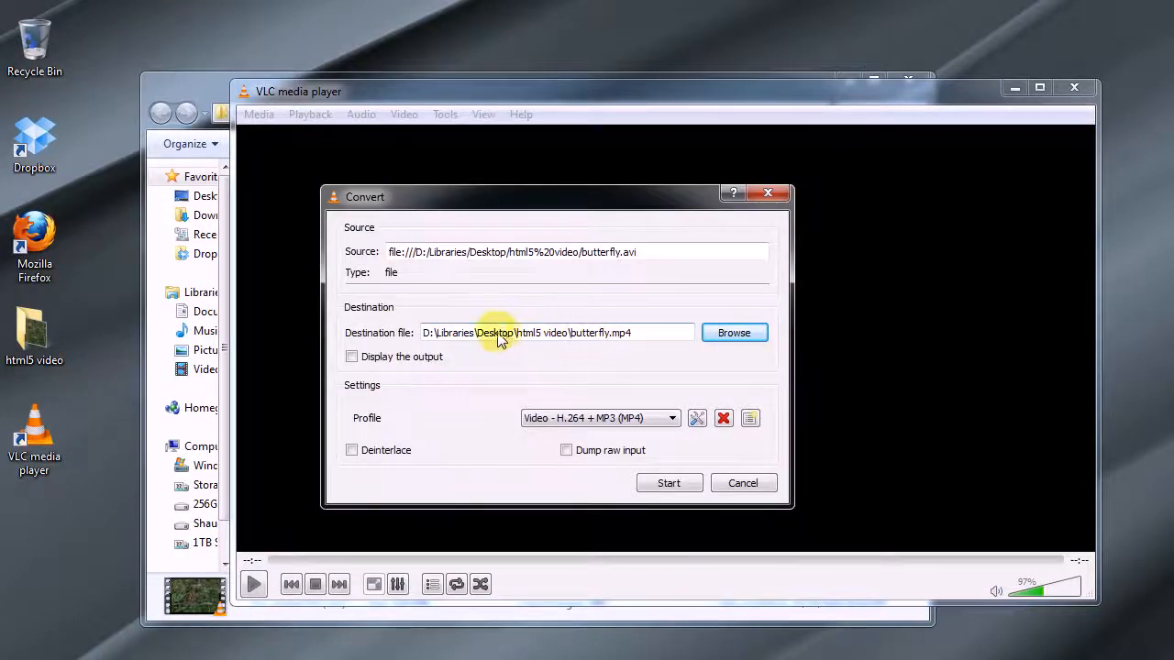
Start the MP4 conversion, check butterfly.mp4 in the html5 video folder, and return to the VLC conversion window.
click(666, 486)
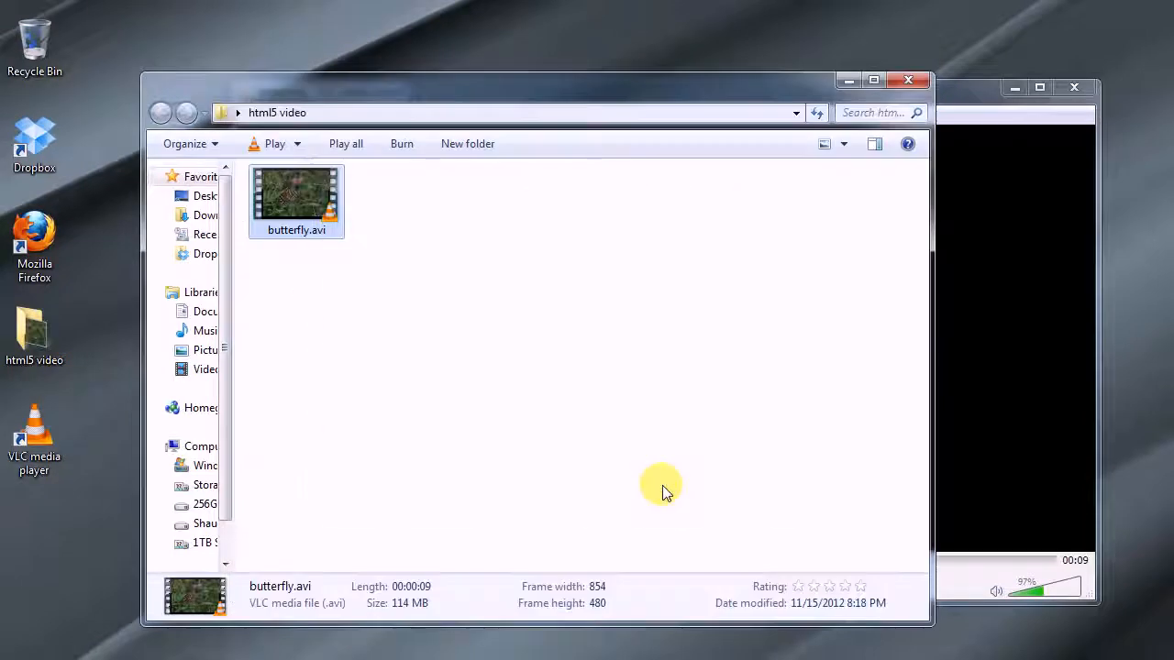
click(396, 240)
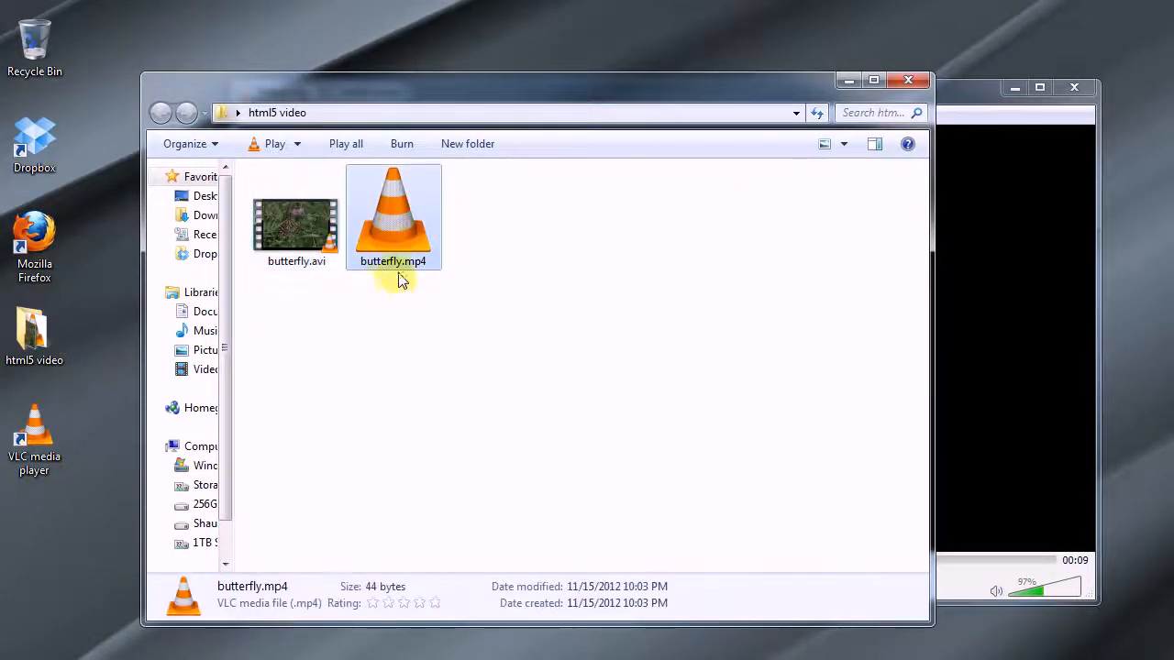
click(976, 368)
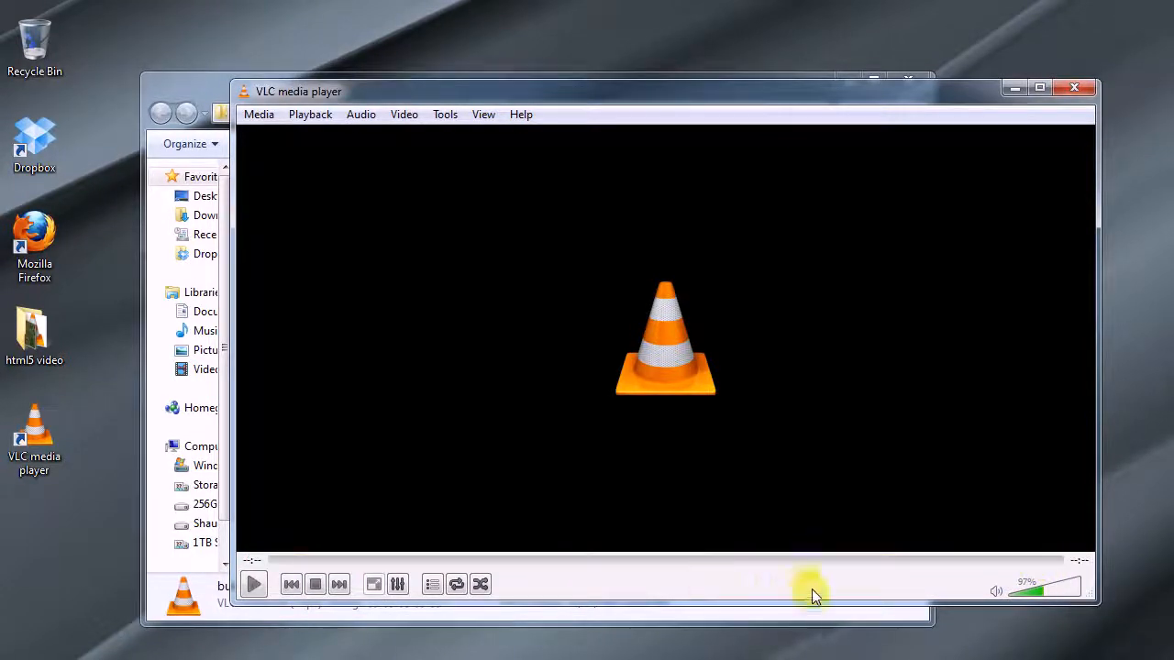
Return to the html5 video folder, preview butterfly.mp4, and close the preview player.
click(204, 89)
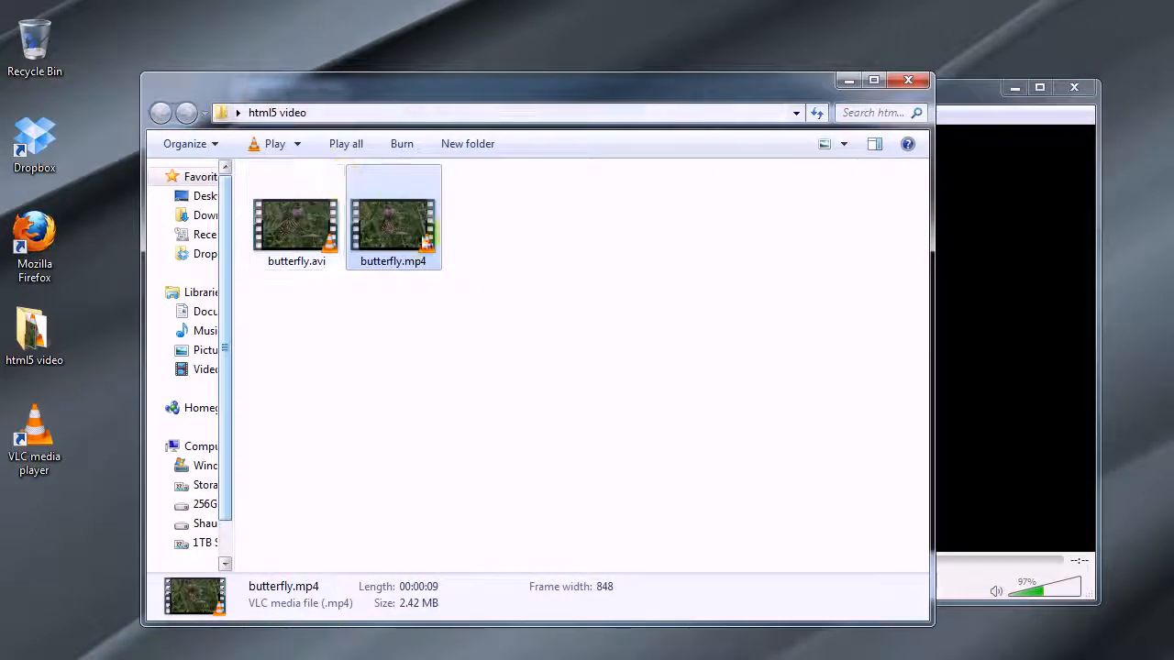
double_click(394, 236)
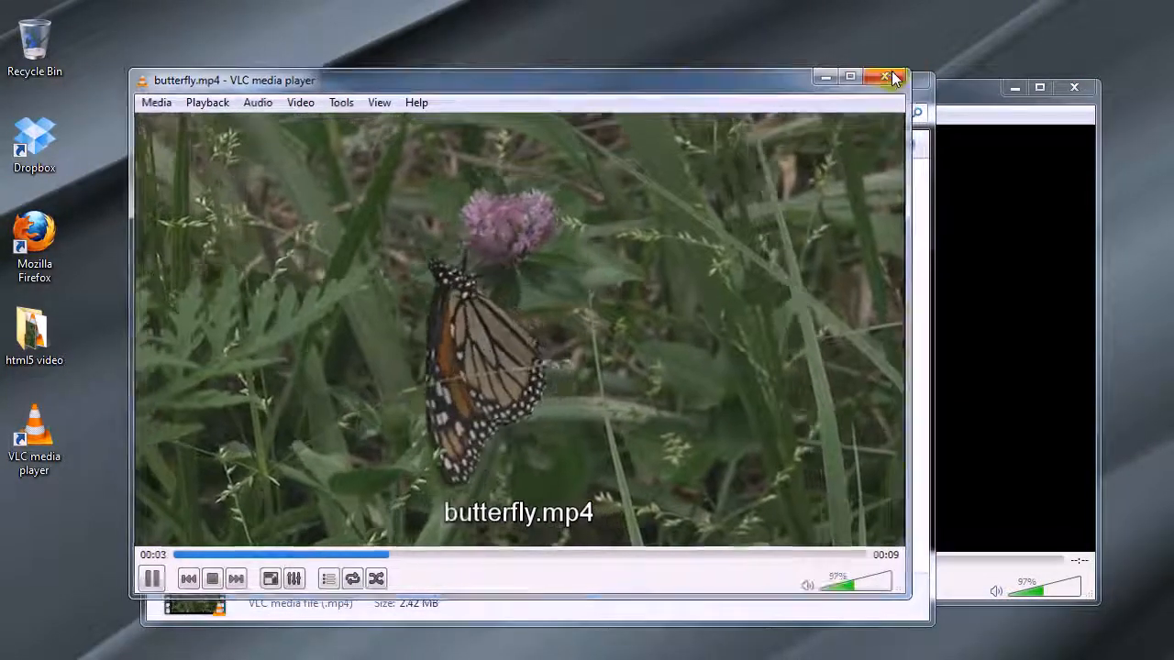
click(887, 74)
Return to the empty VLC window and open a new Convert / Save job with butterfly.avi as its source.
click(1013, 347)
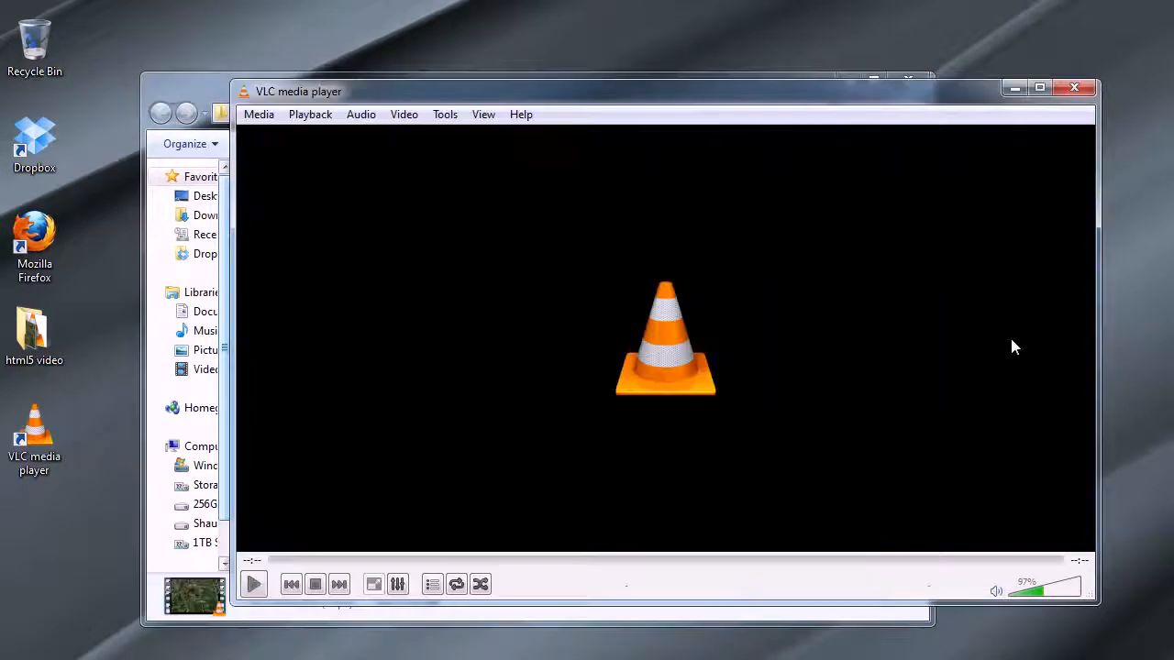
click(261, 115)
click(292, 349)
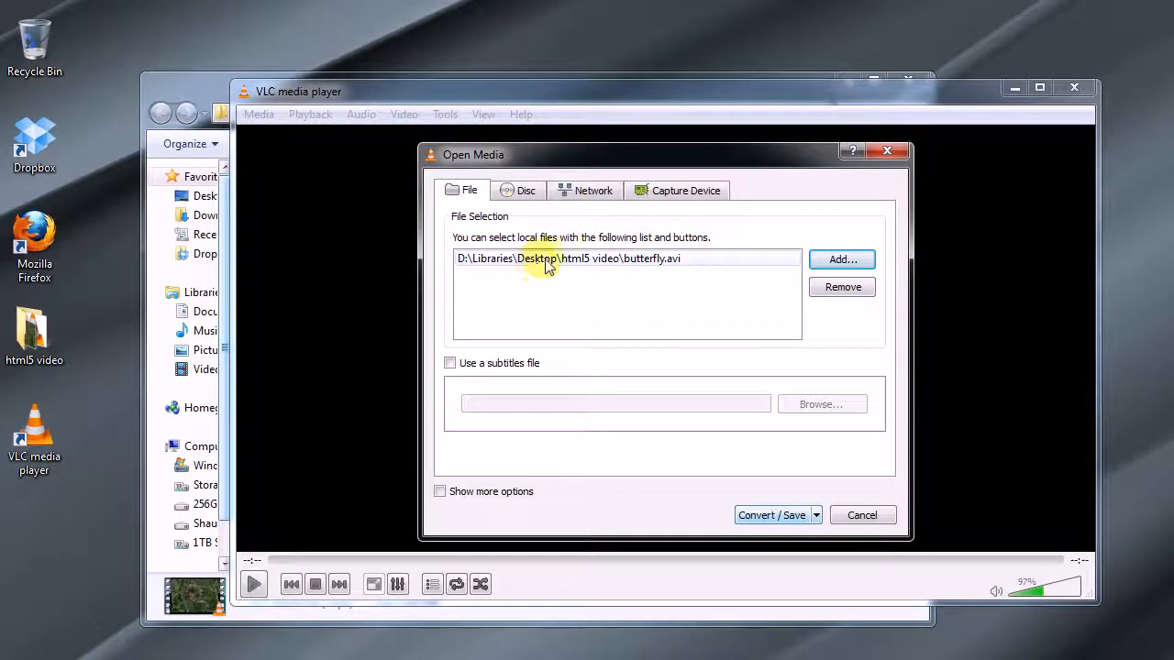
click(770, 516)
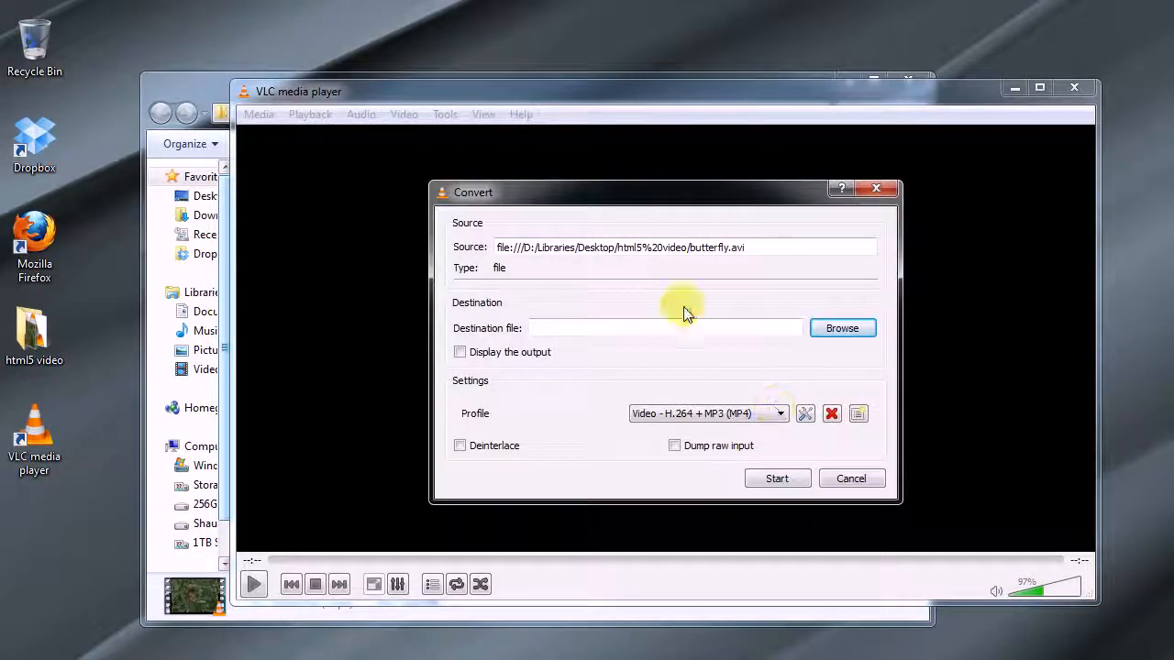
Set the destination file to butterfly.ogg in the html5 video folder and choose the Video - Theora + Vorbis (OGG) profile.
click(829, 327)
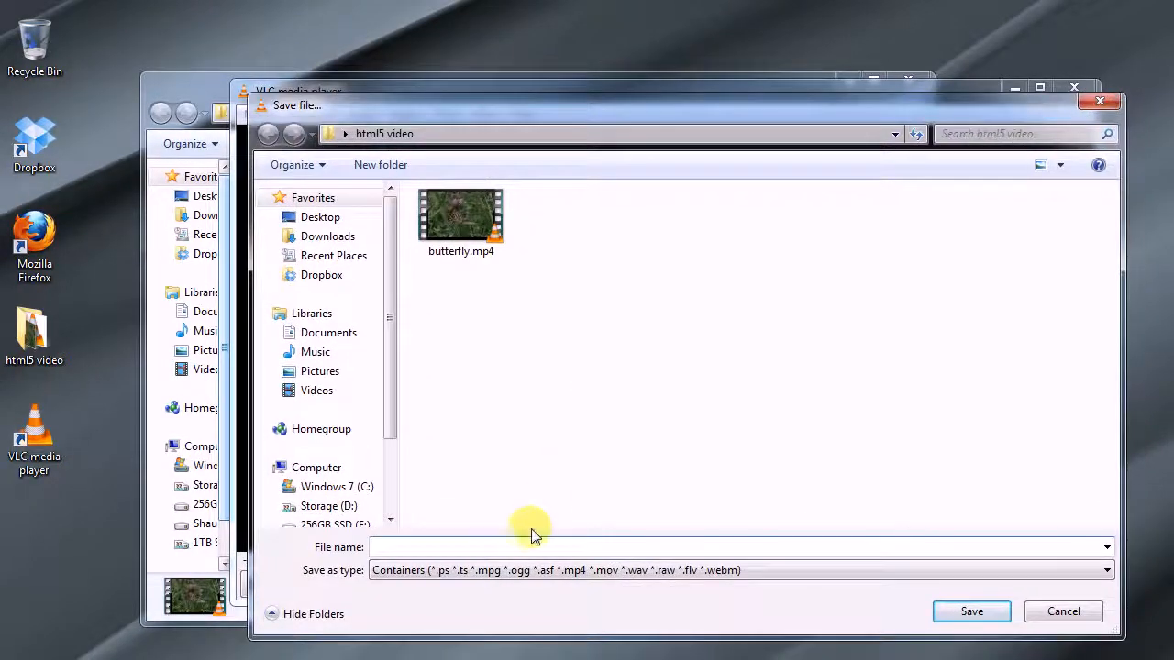
text(butter)
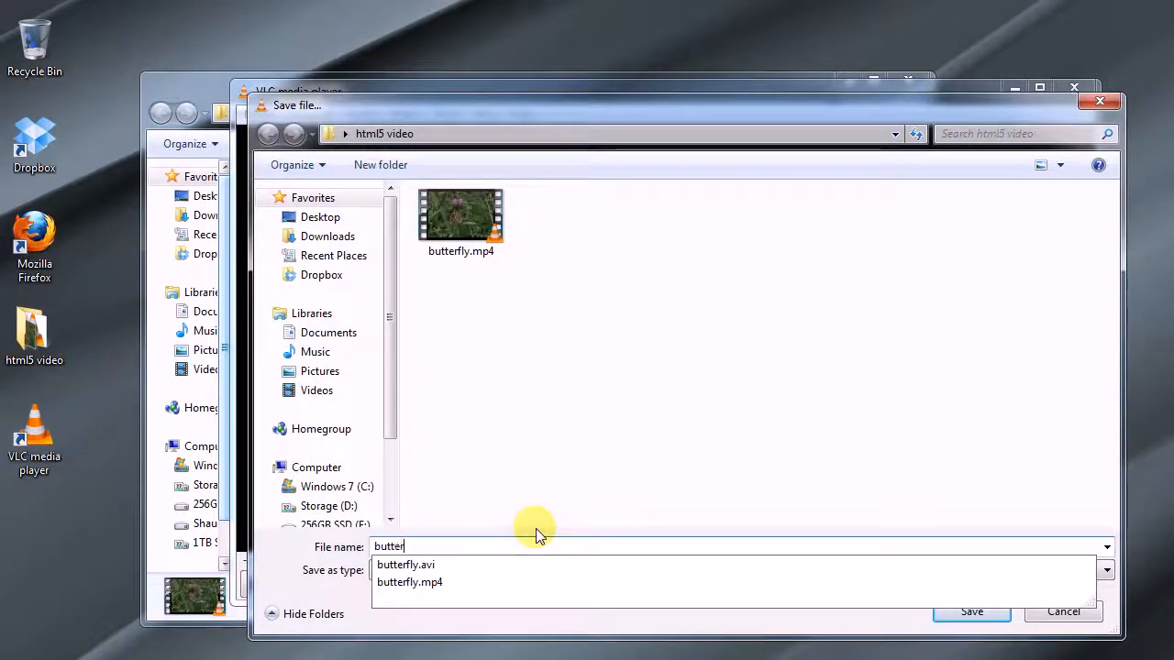
text(fly.ogg)
click(968, 612)
click(777, 413)
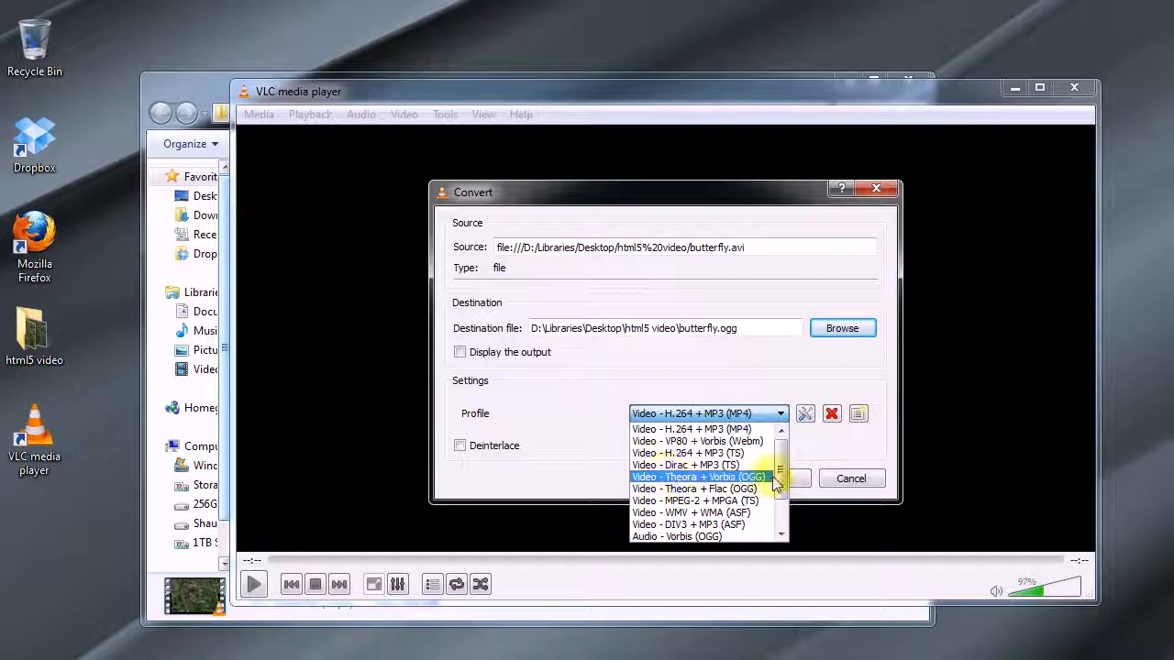
click(724, 477)
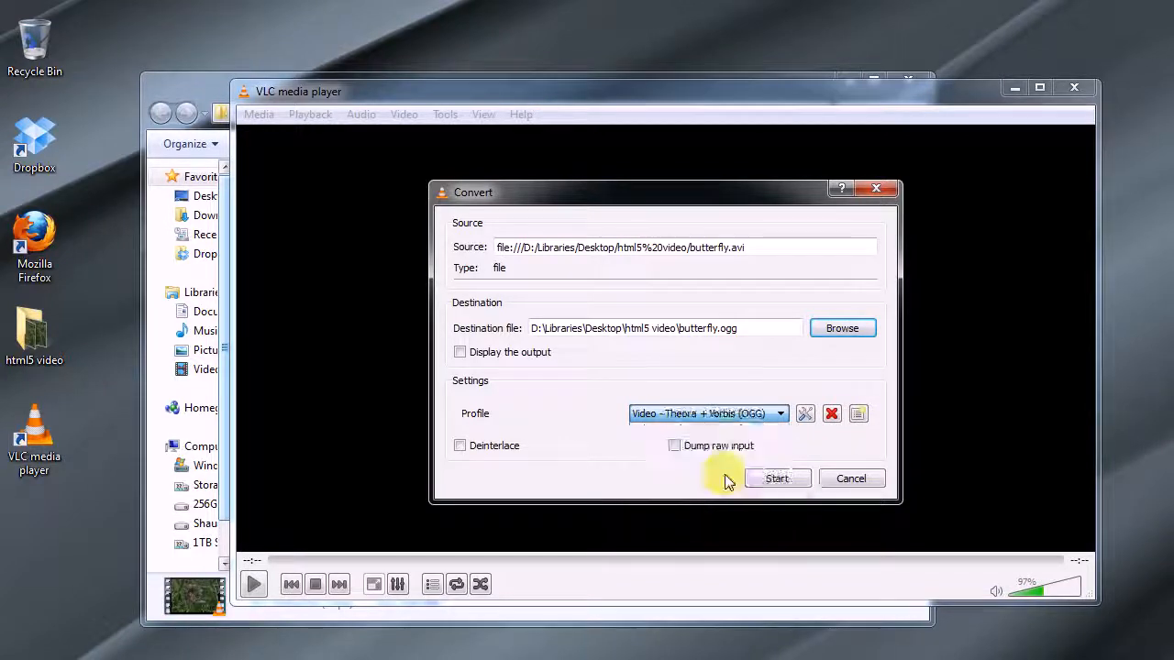
Review the Theora video and Vorbis audio codec settings of the OGG profile, and save the profile.
click(805, 413)
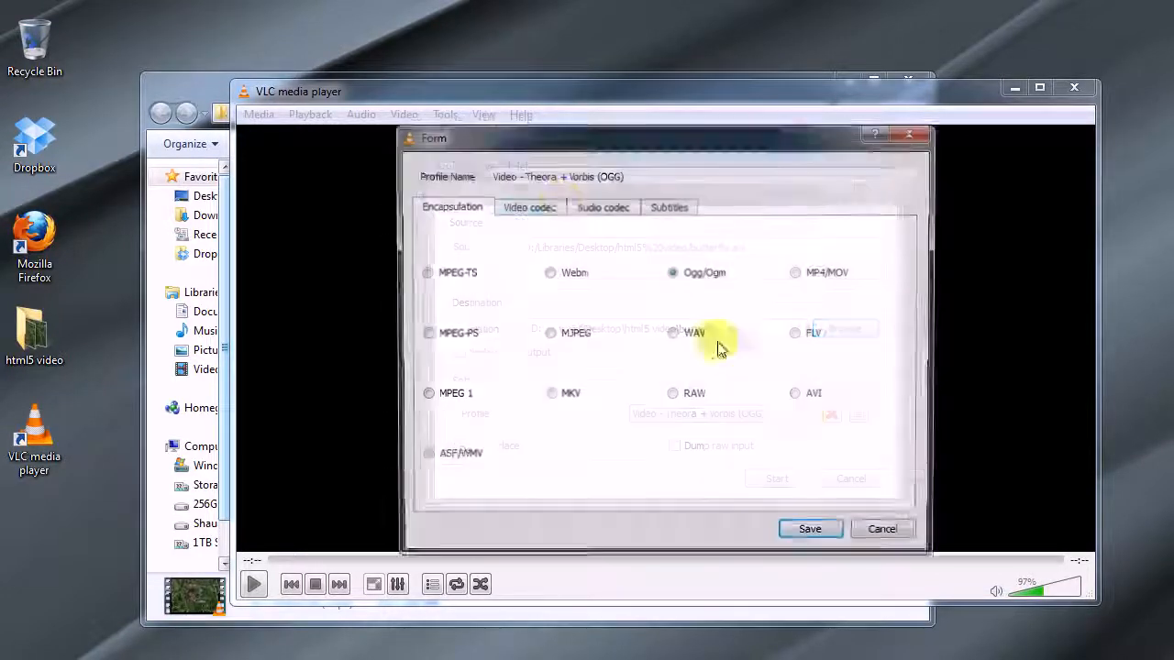
click(548, 205)
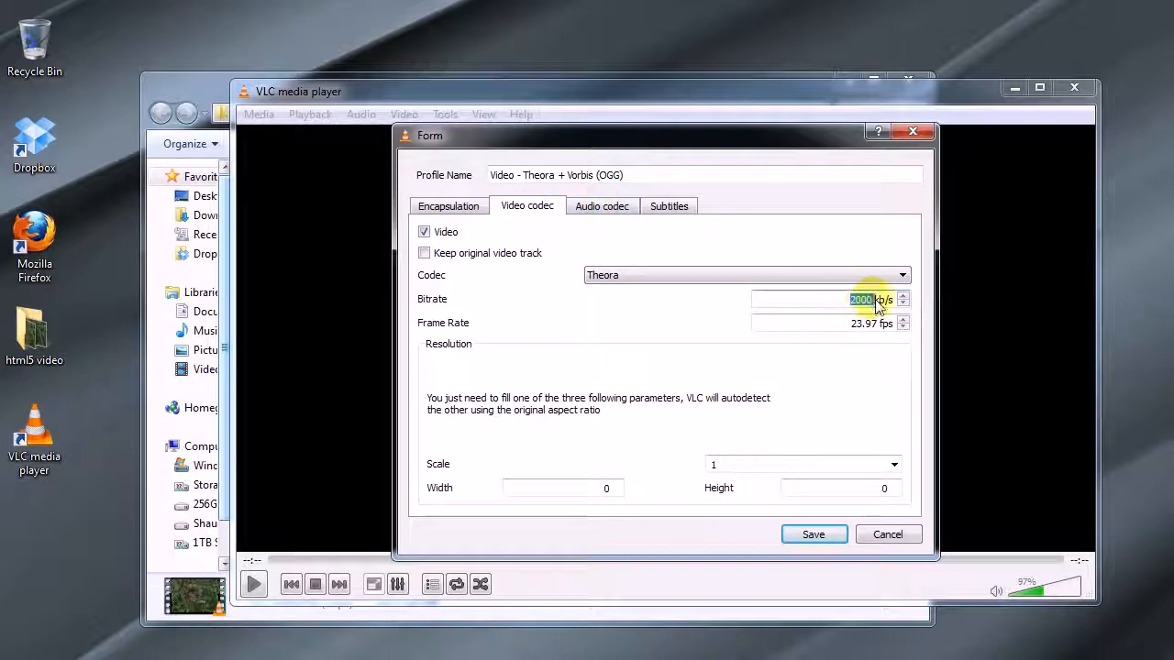
click(843, 301)
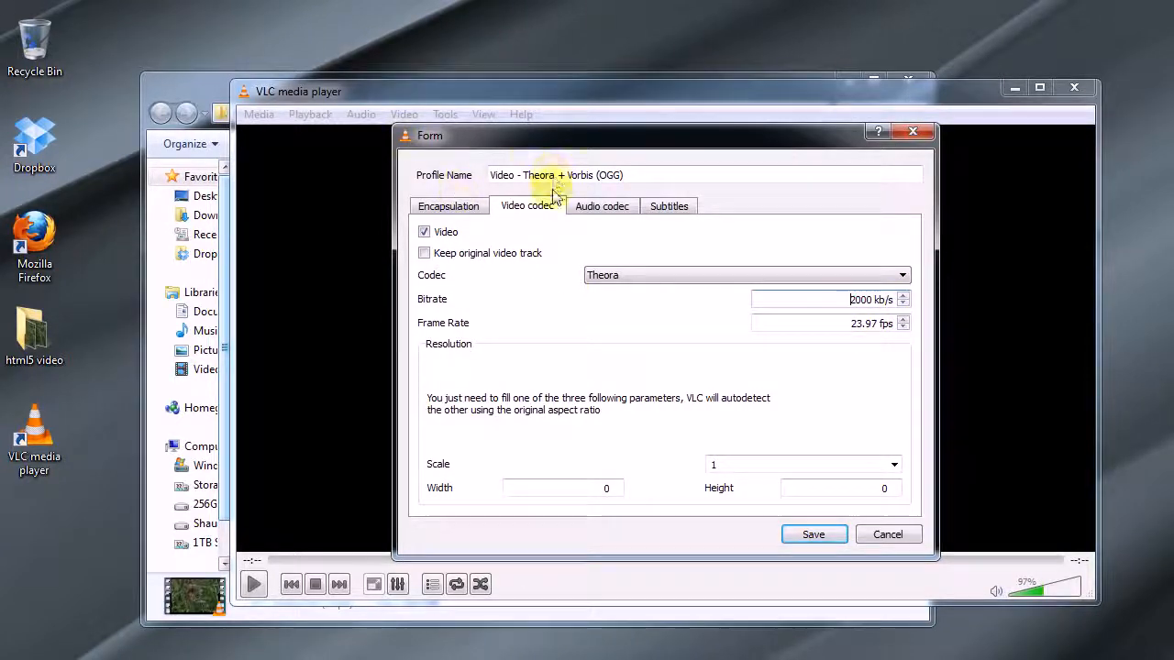
click(591, 207)
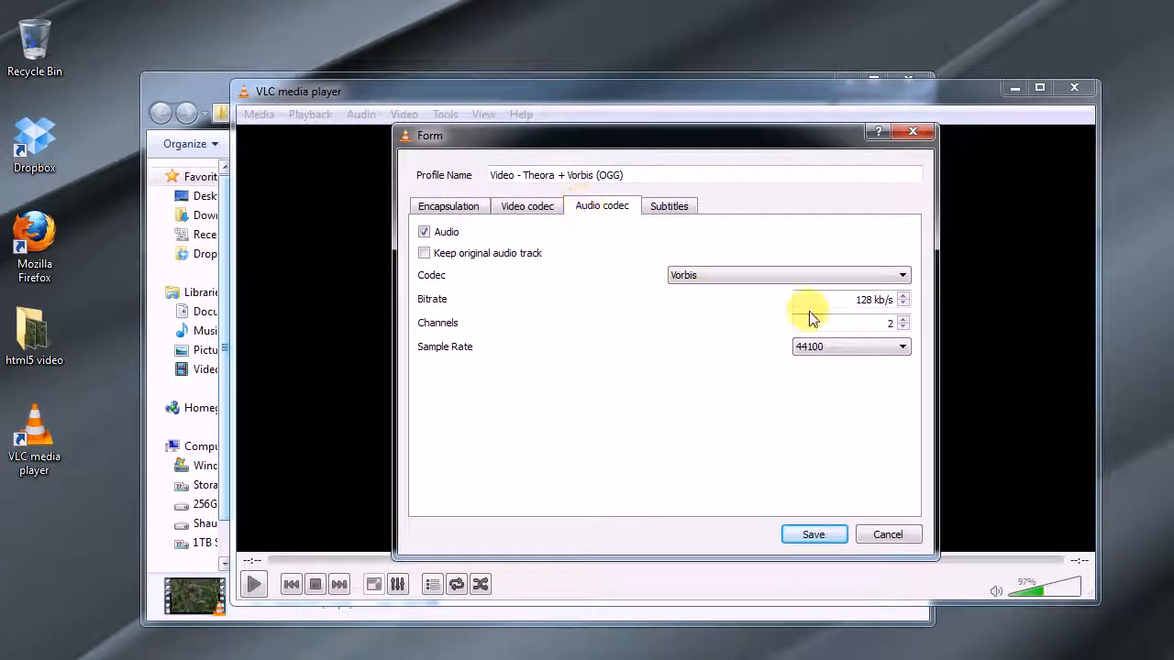
click(819, 535)
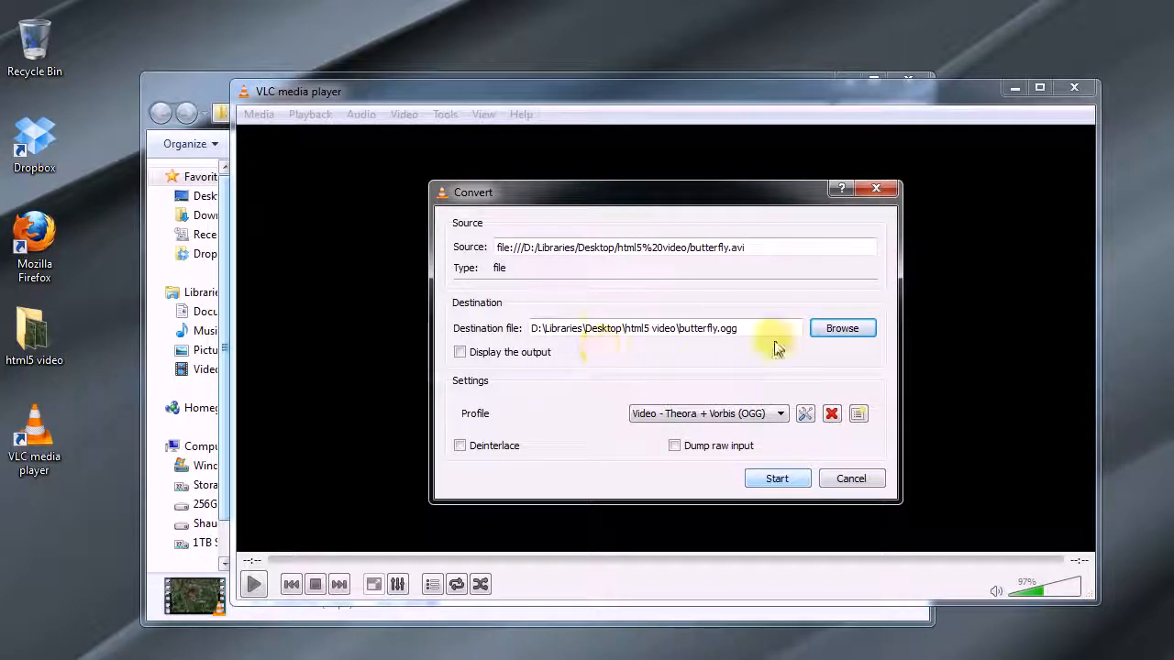
Start the OGG conversion and preview butterfly.ogg from the html5 video folder.
click(771, 482)
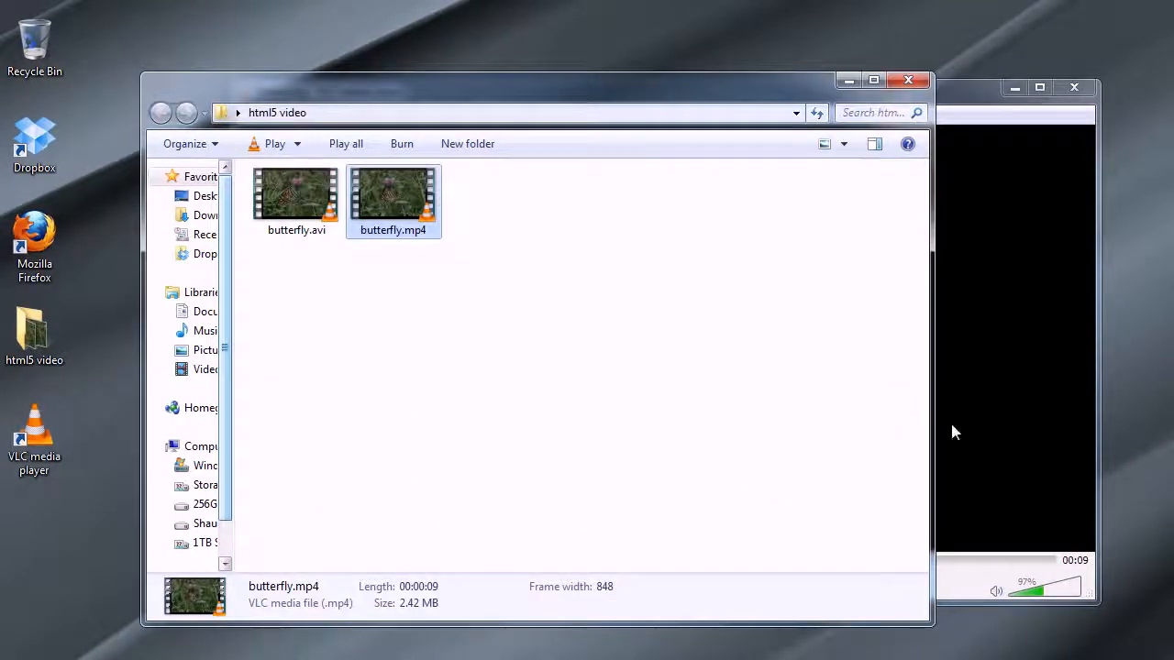
double_click(490, 215)
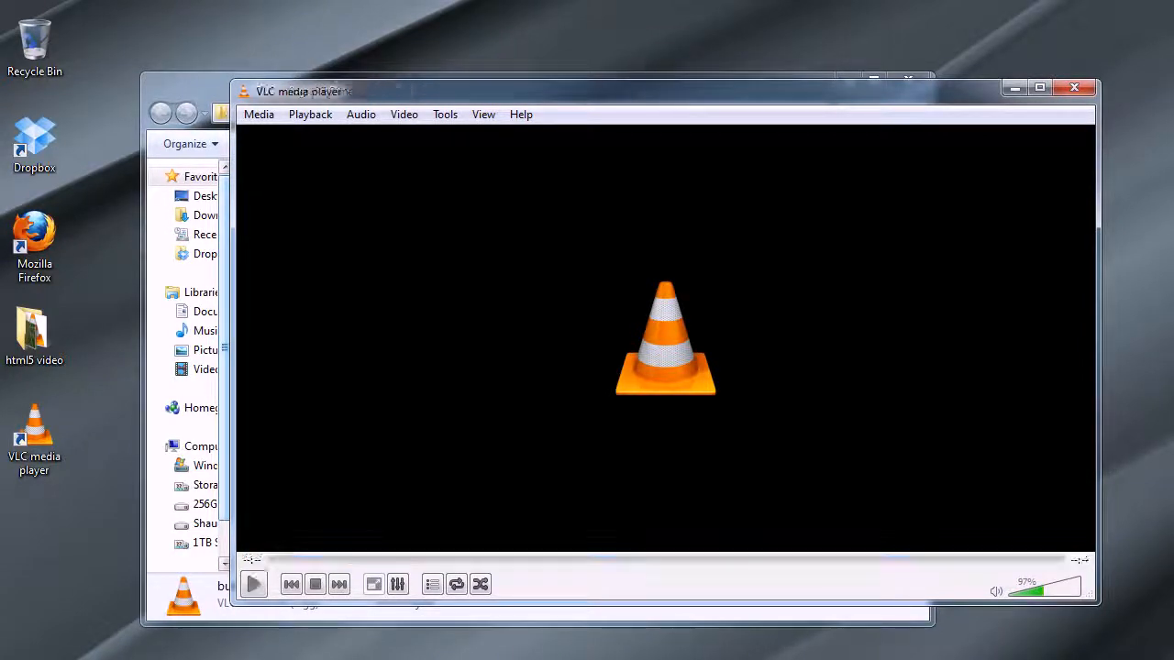
Open another Convert / Save job in VLC, keeping butterfly.avi as the source file.
click(269, 114)
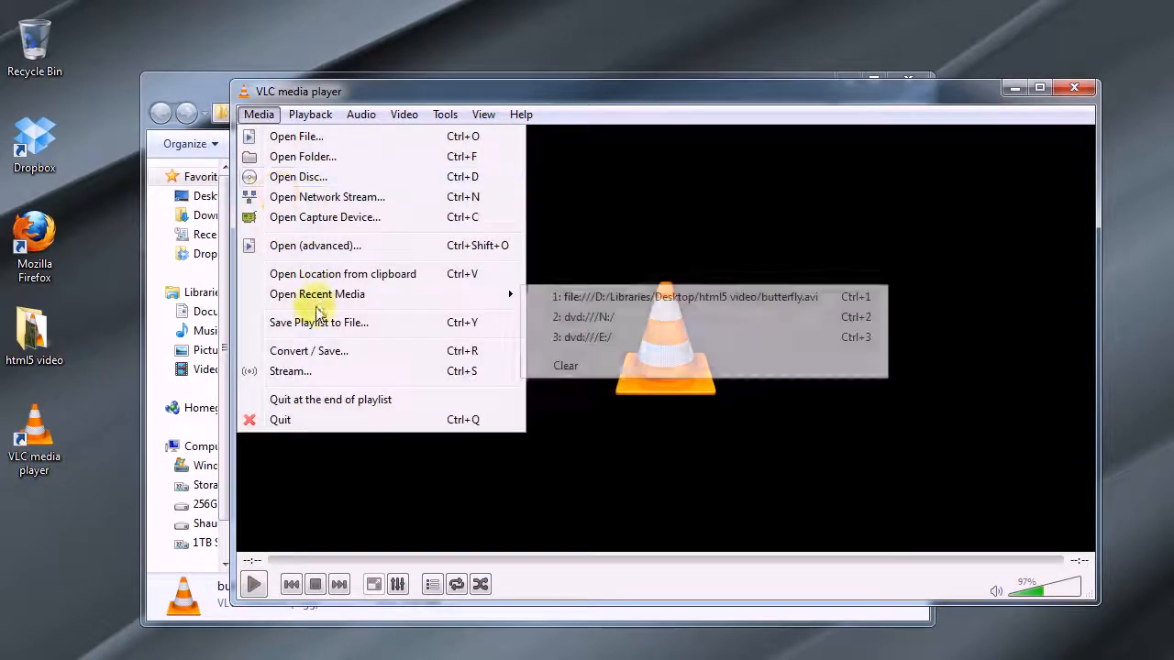
click(309, 350)
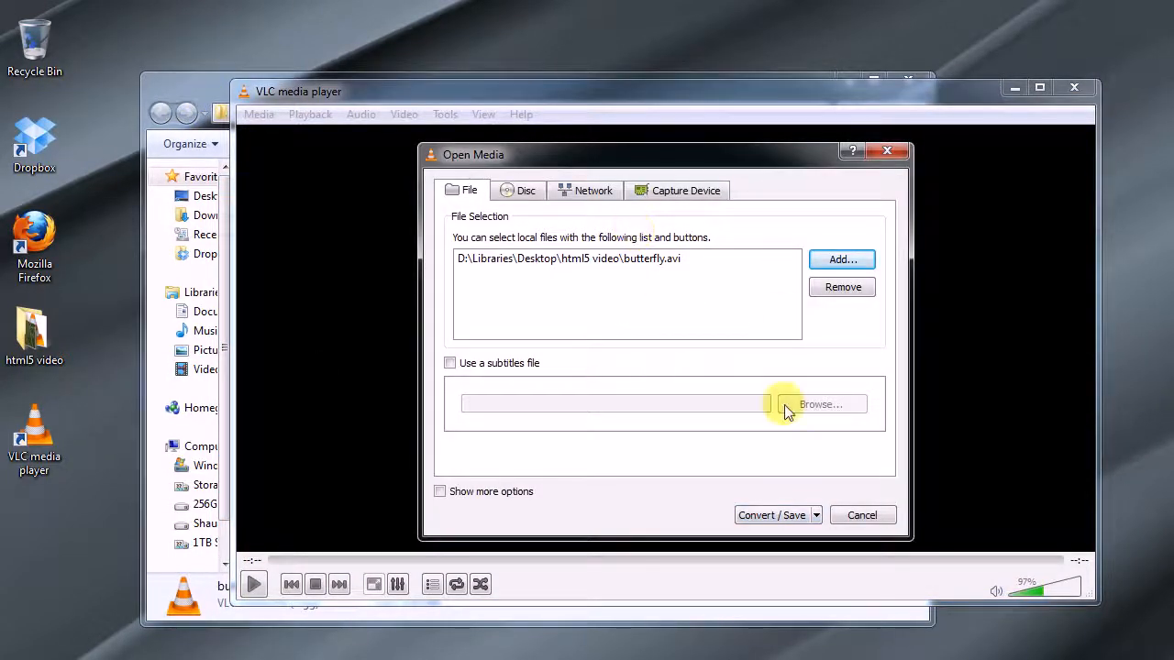
click(774, 515)
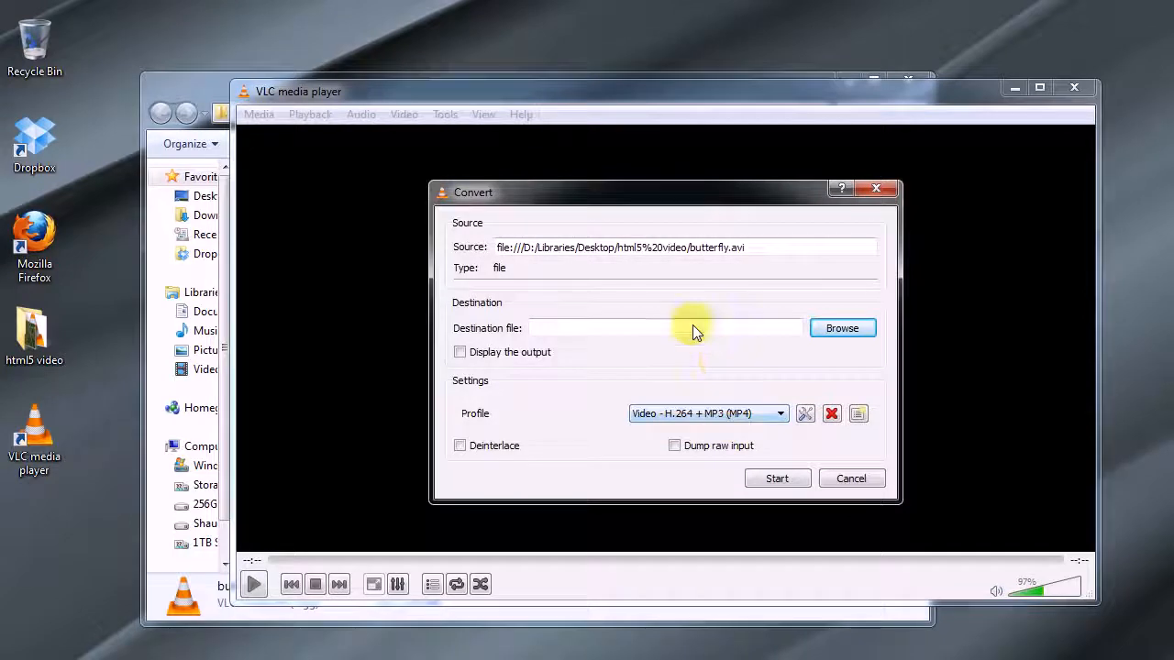
Set the destination file to butterfly.webm in the html5 video folder and choose the Video - VP80 + Vorbis (Webm) profile.
click(841, 328)
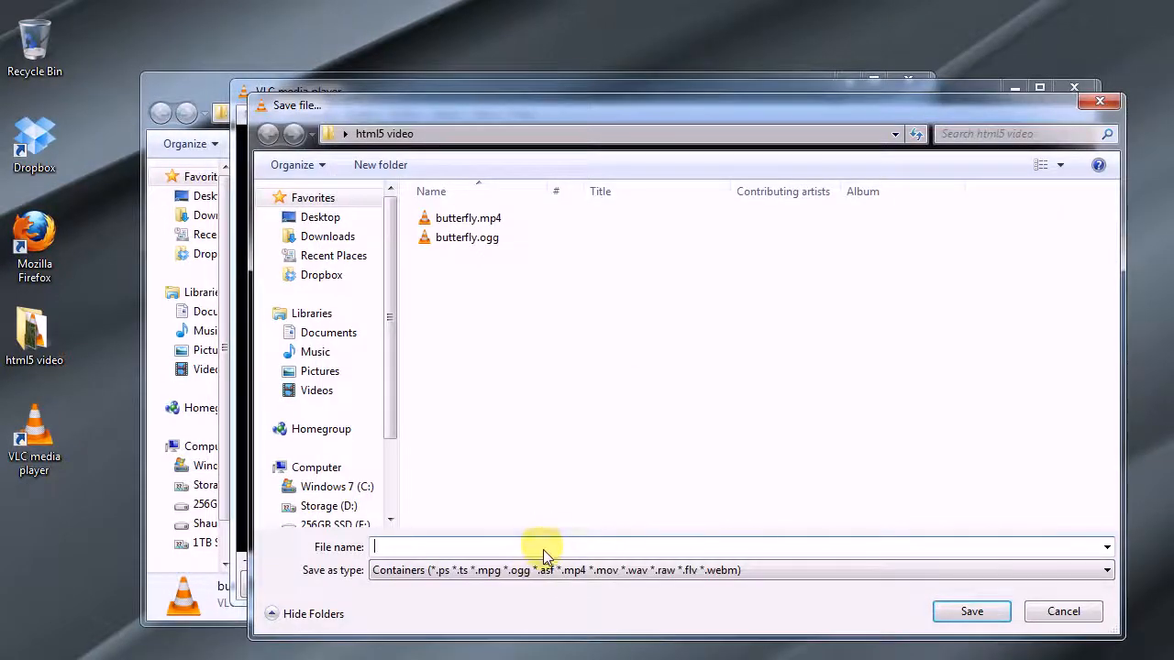
text(butterfly)
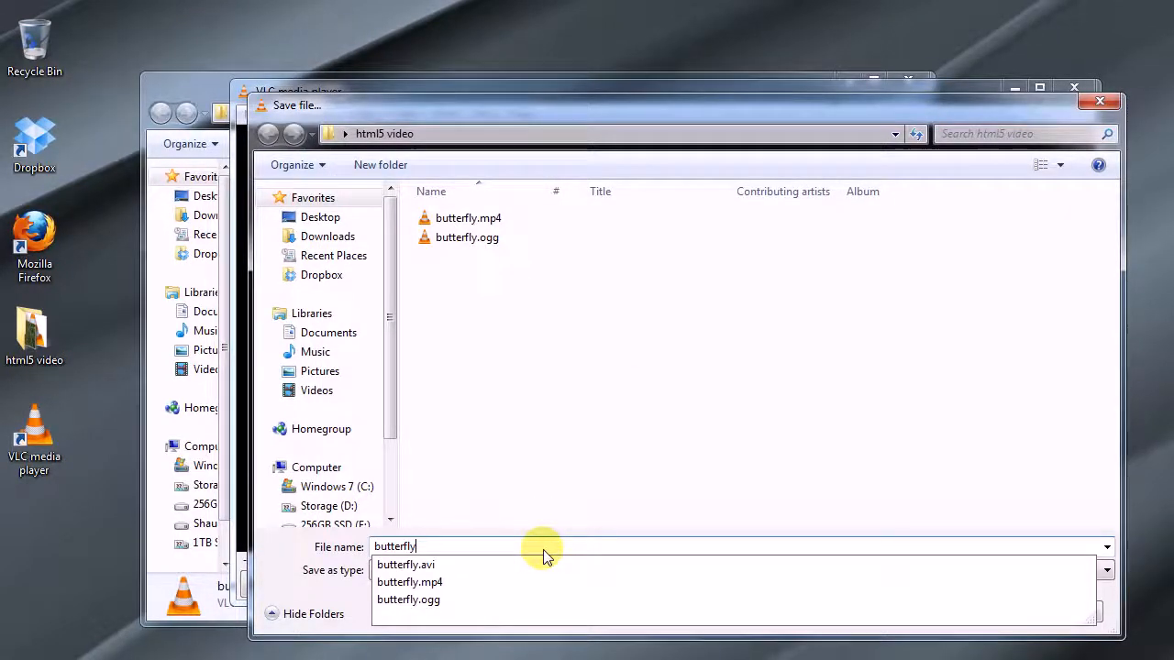
text(.webm)
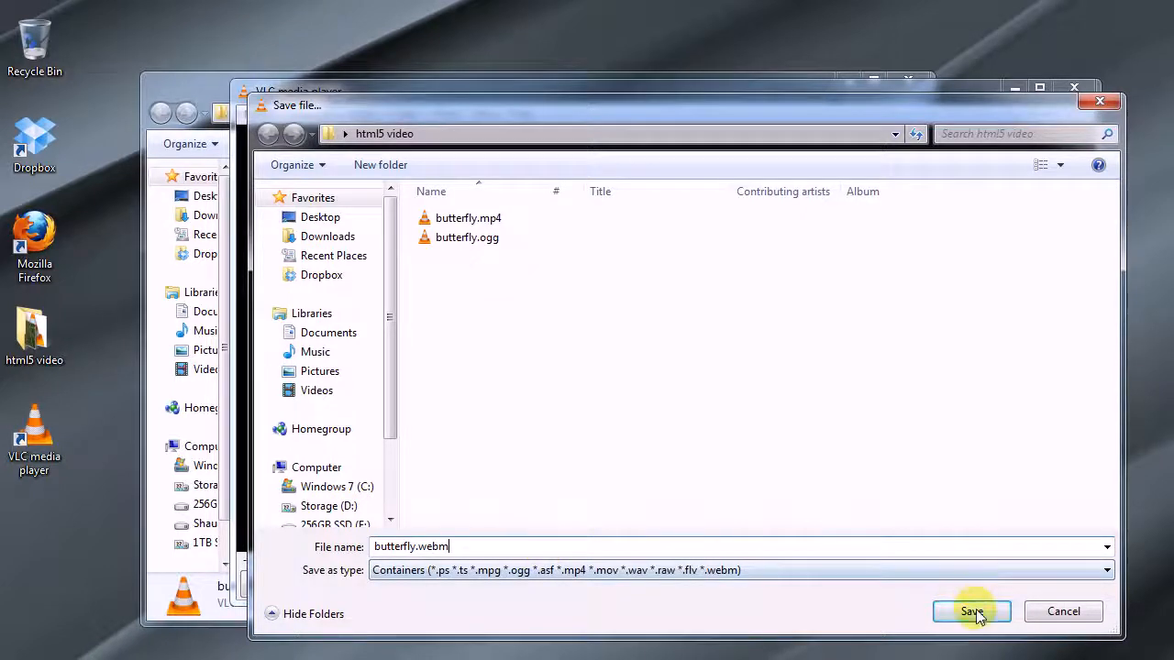
click(972, 612)
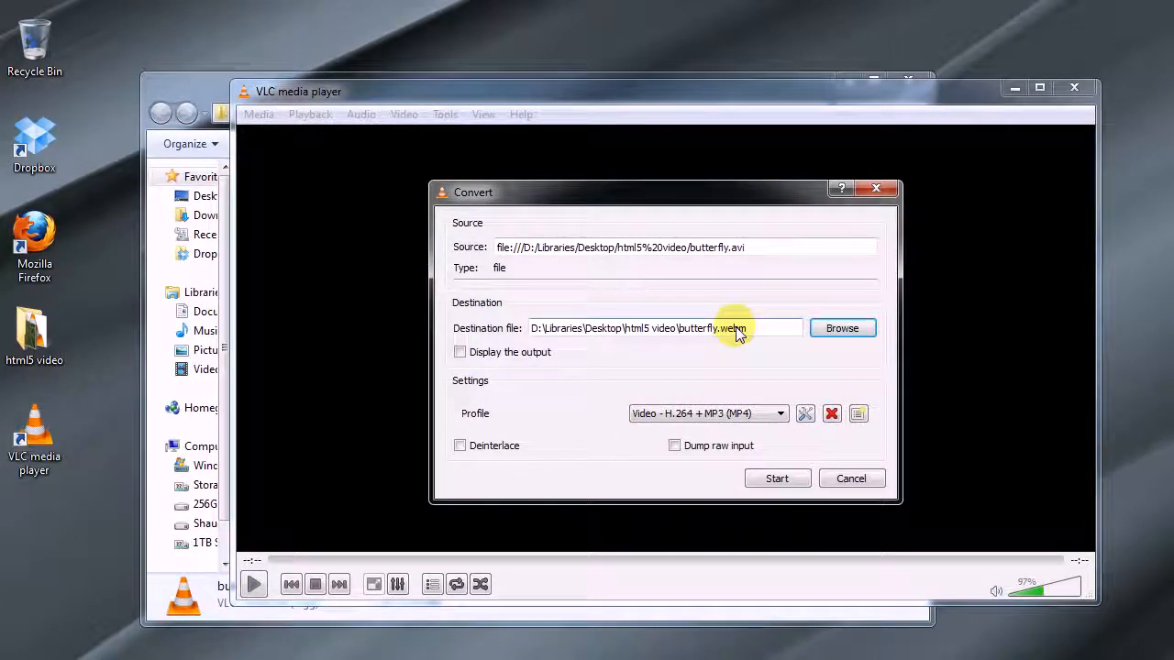
click(780, 417)
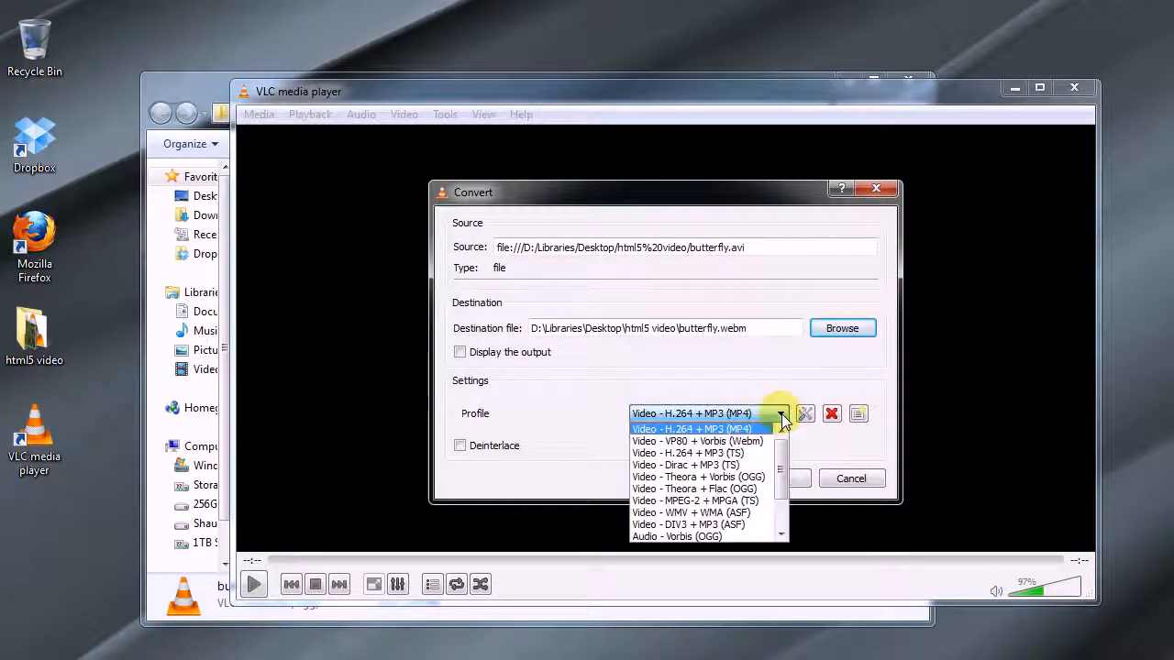
click(741, 444)
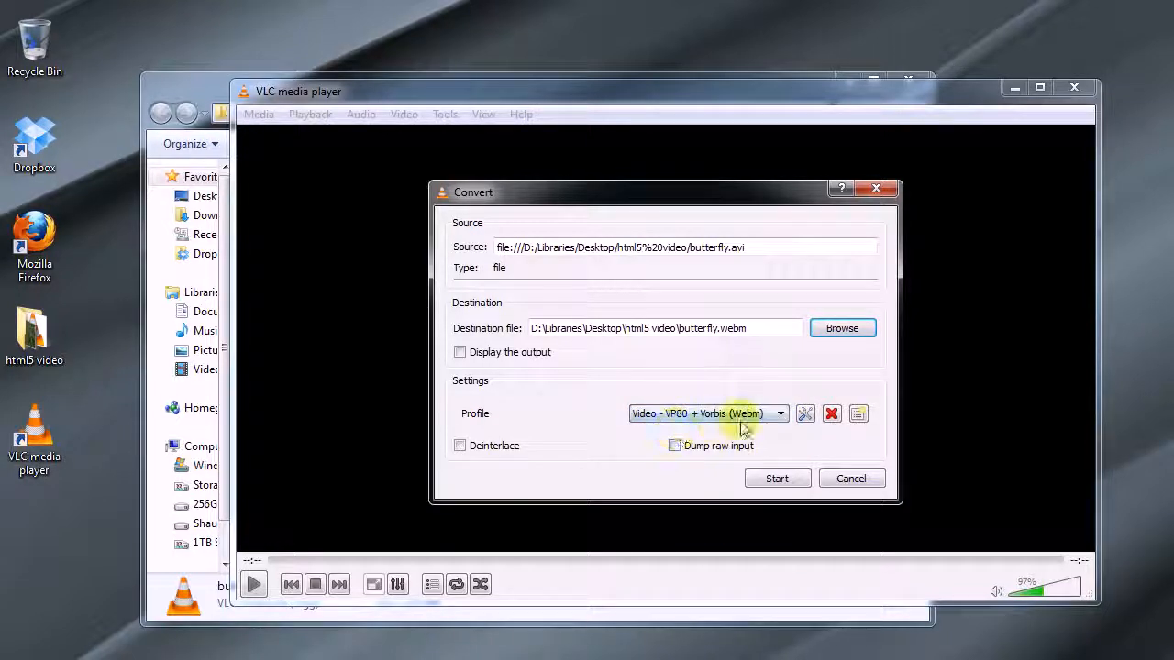
Review the video and audio codec settings of the Webm profile, and save the profile.
click(805, 413)
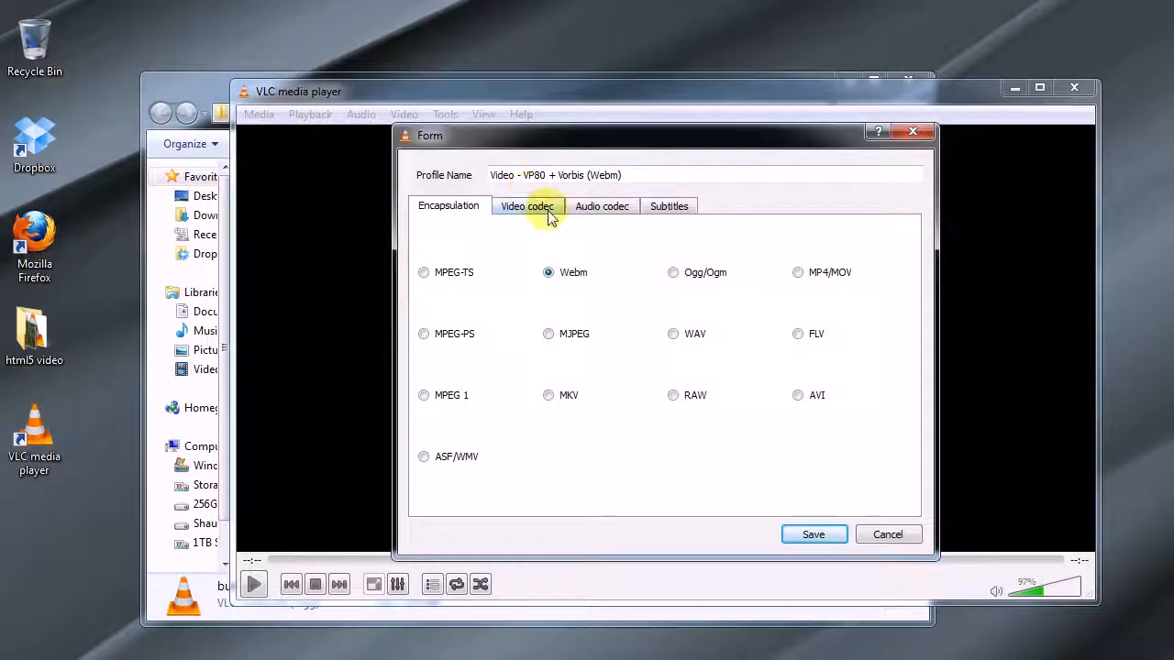
click(543, 207)
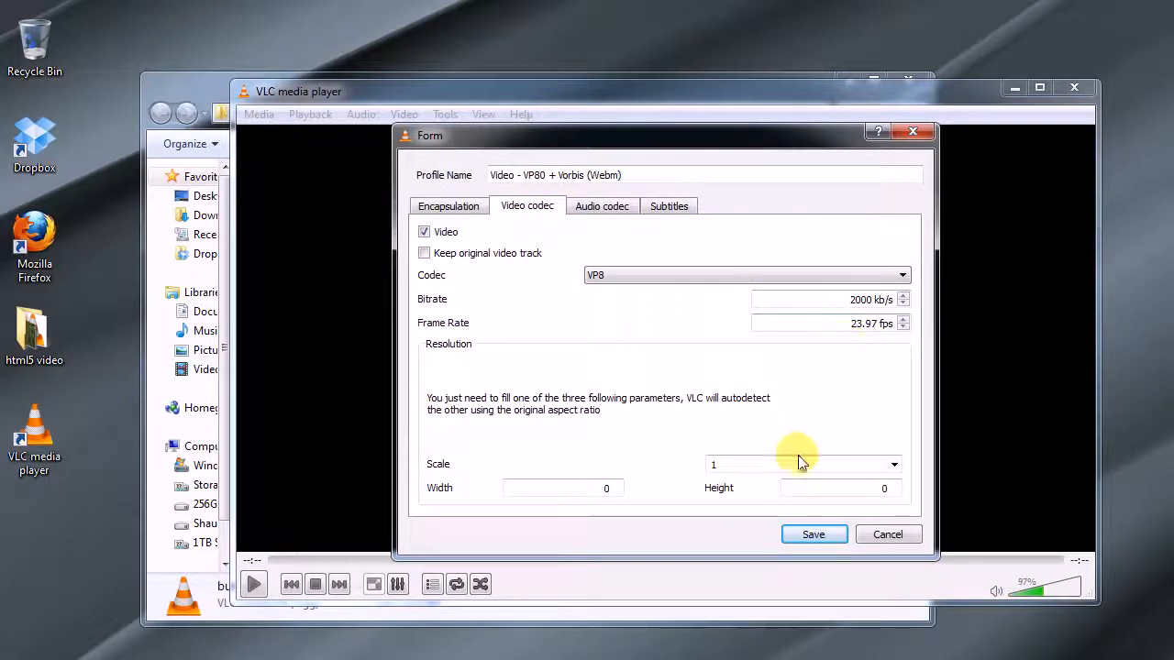
click(590, 209)
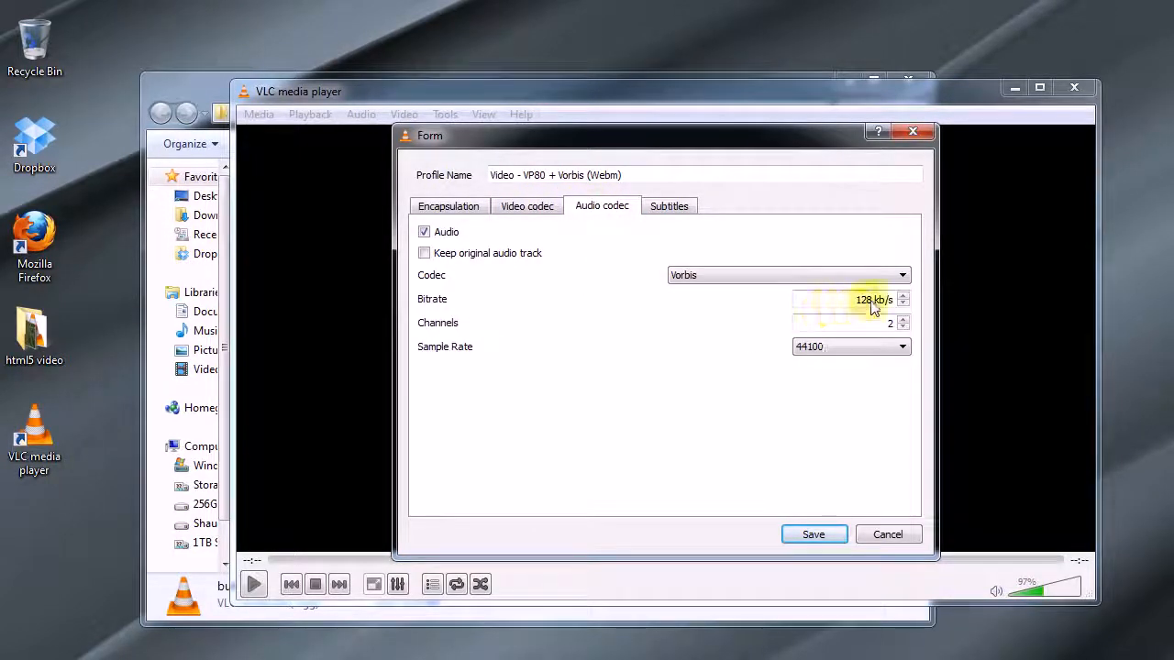
click(812, 533)
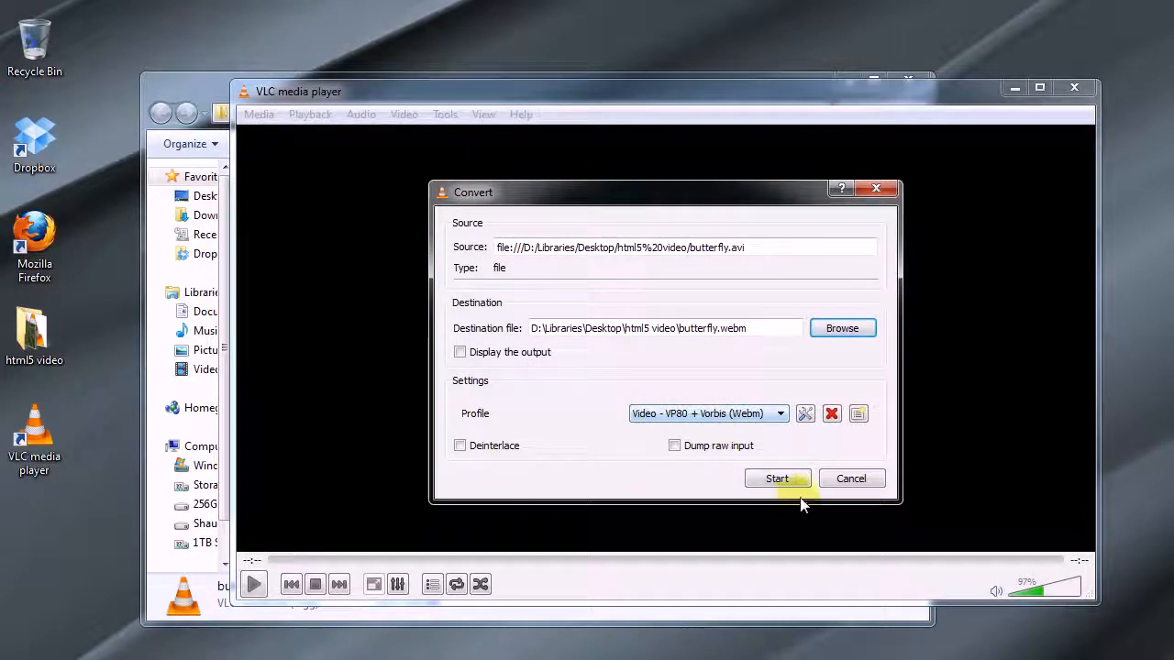
Start the WebM conversion of butterfly.avi and close VLC once the conversion has run to the end.
click(777, 478)
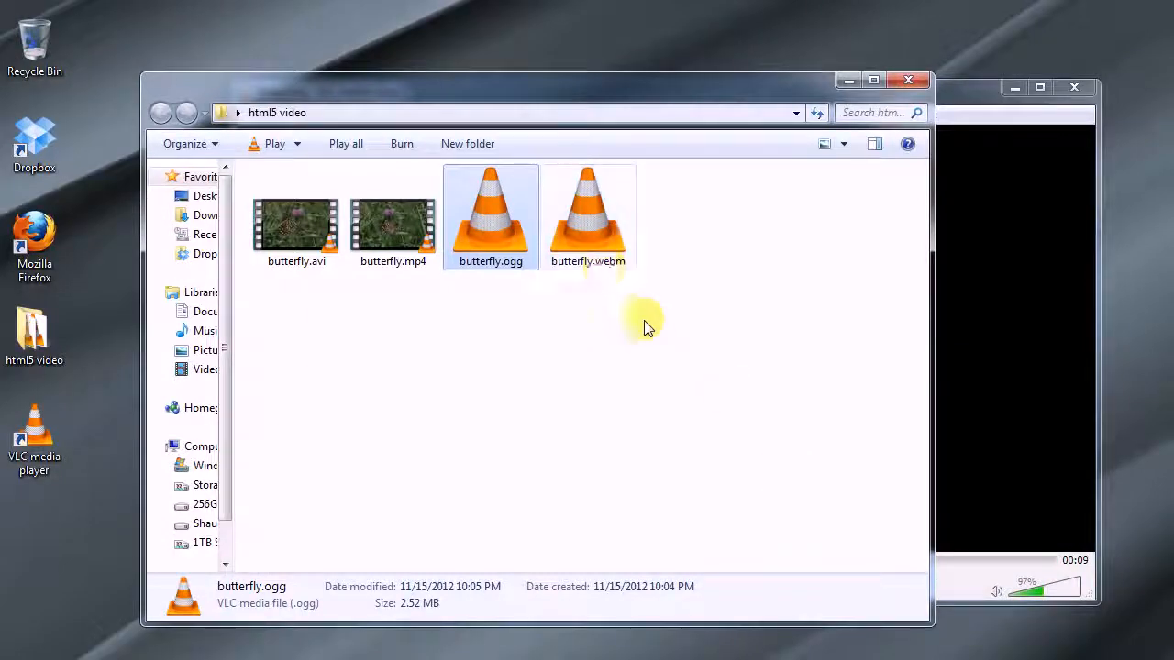
click(591, 263)
click(1026, 463)
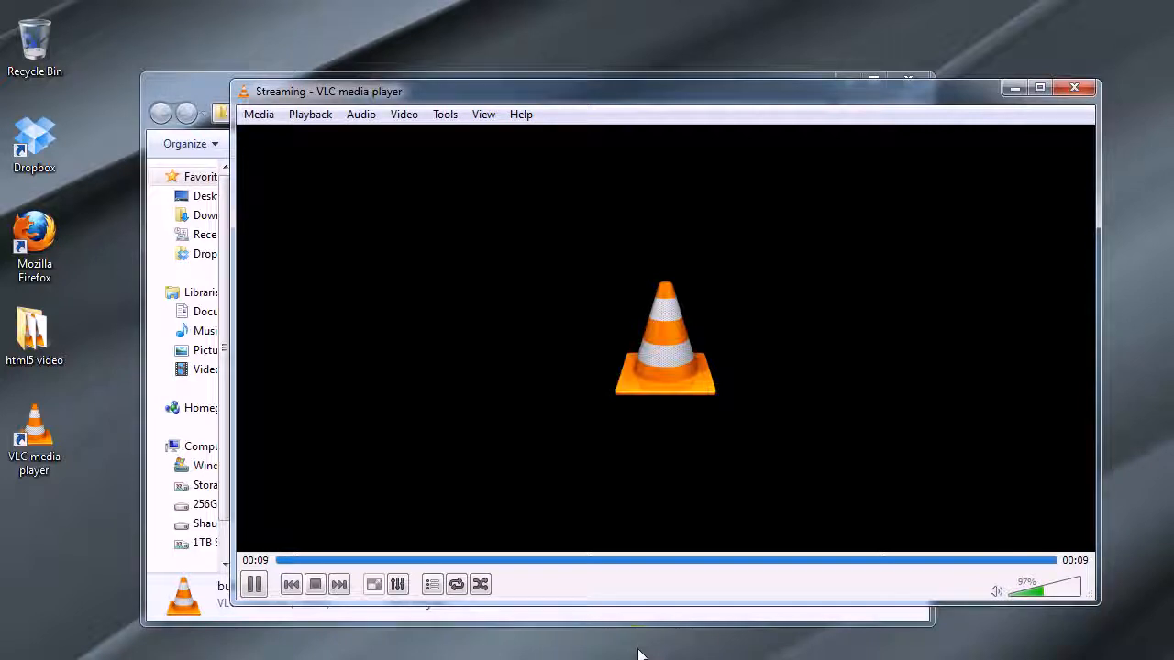
click(1075, 88)
Play butterfly.webm, butterfly.avi and butterfly.mp4 from the html5 video folder to compare their picture quality.
double_click(600, 217)
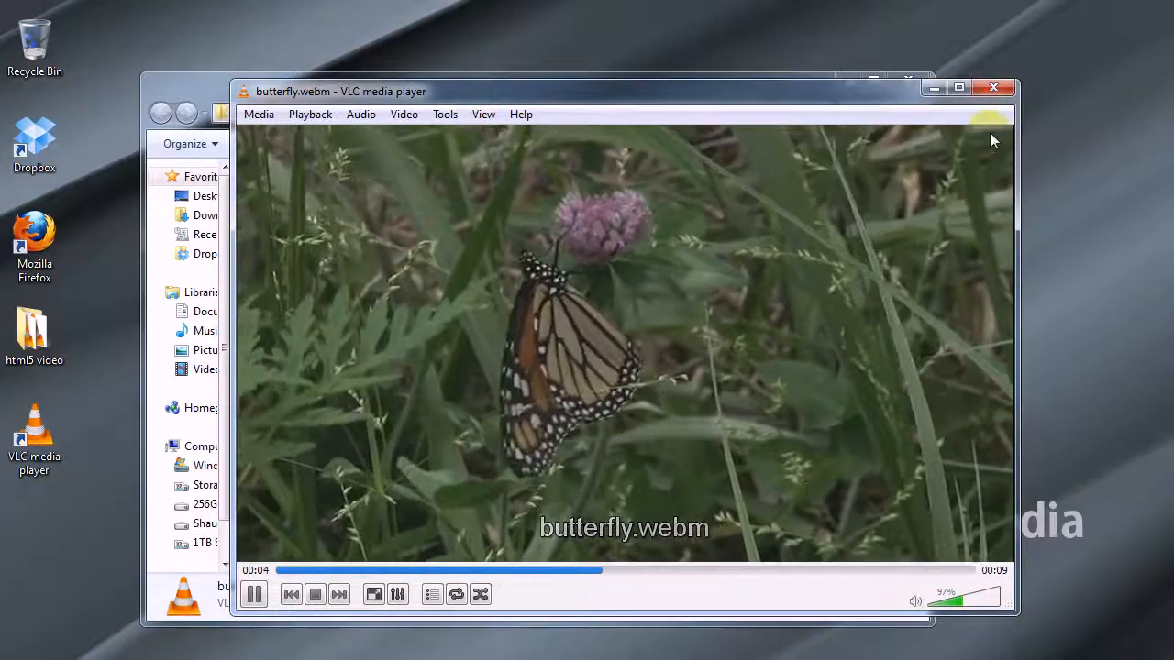
click(993, 87)
double_click(280, 203)
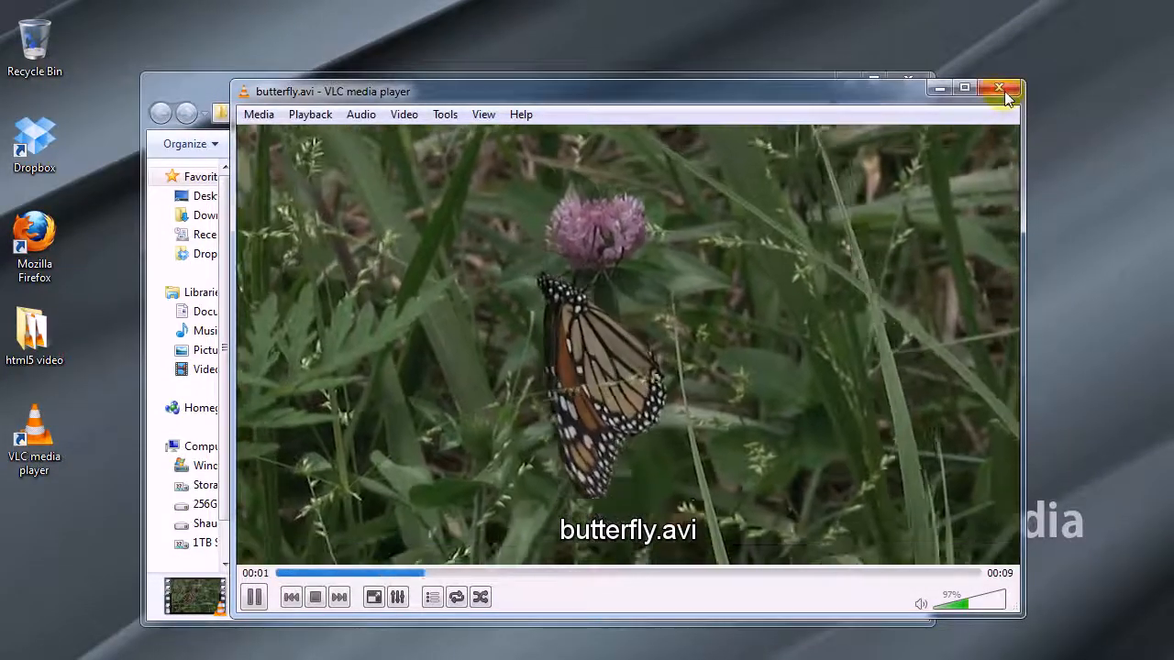
click(999, 88)
double_click(378, 222)
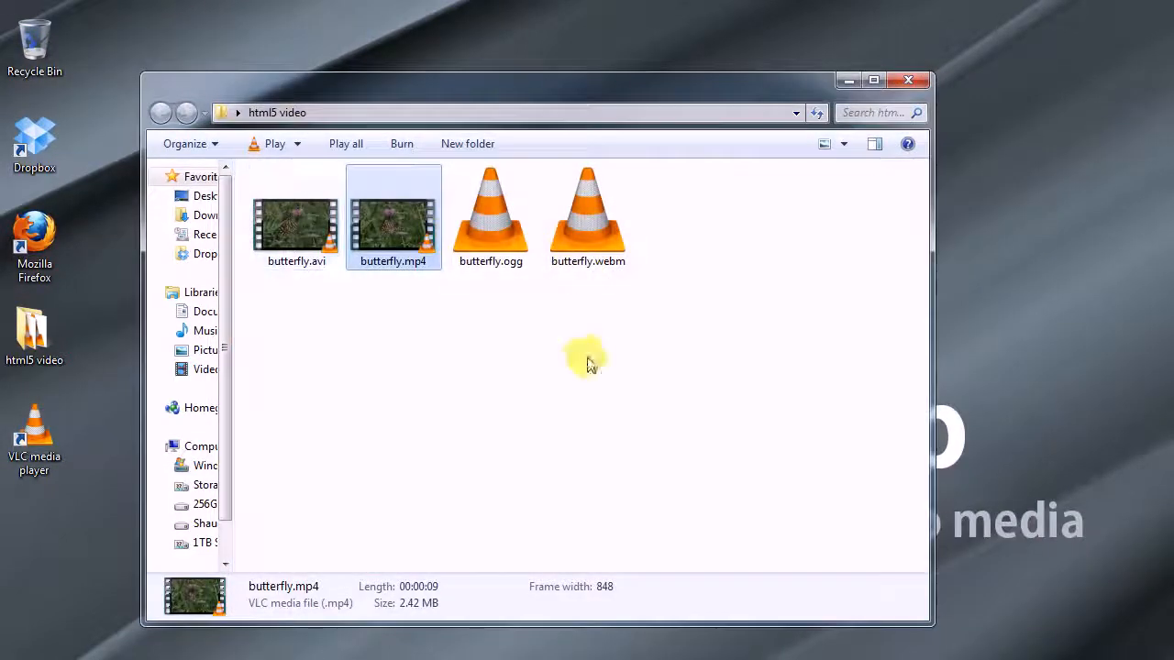
Switch the html5 video folder to the Details view and compare the file sizes of the MP4, OGG and WebM versions.
right_click(554, 360)
mouse_move(587, 371)
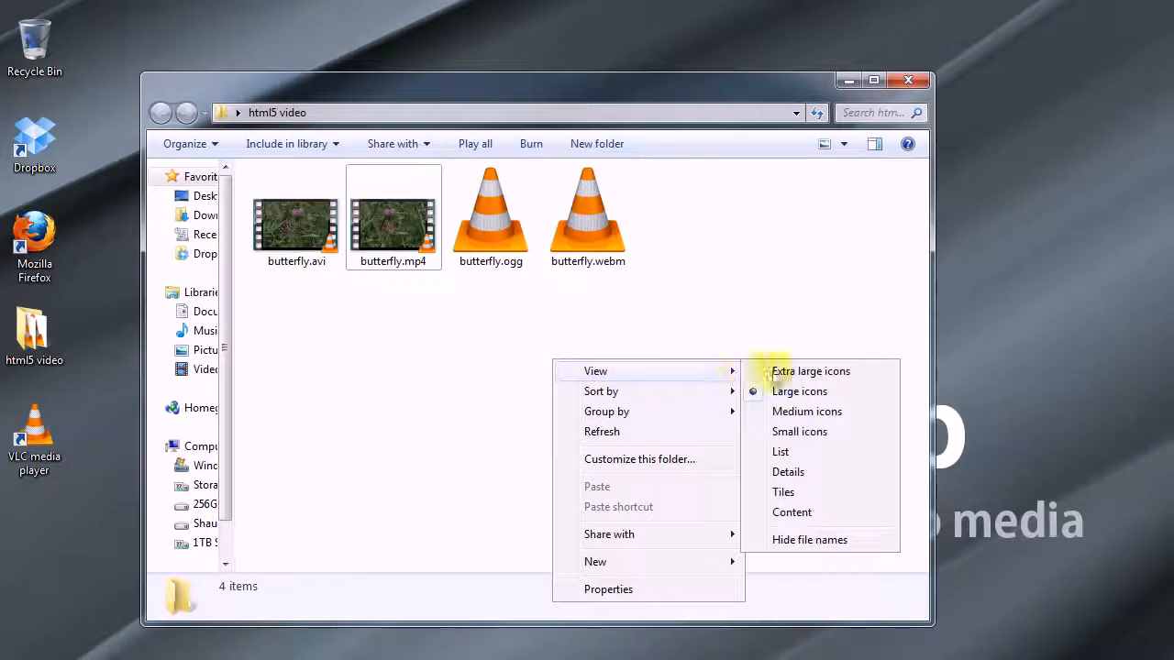
click(787, 471)
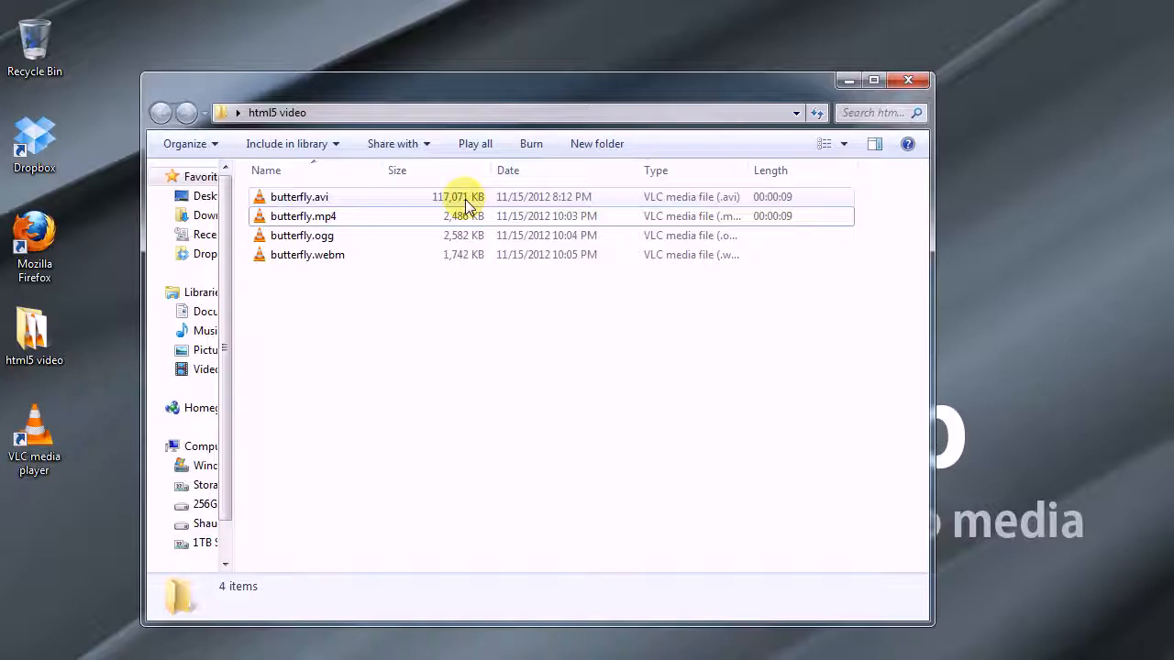
click(316, 216)
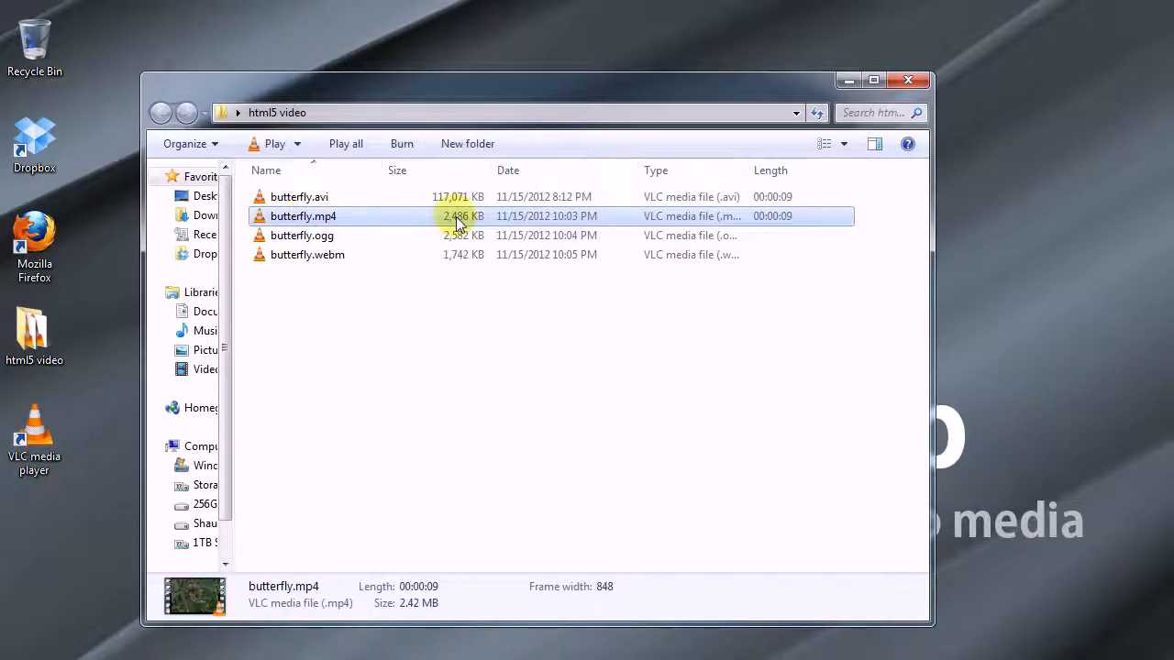
click(316, 239)
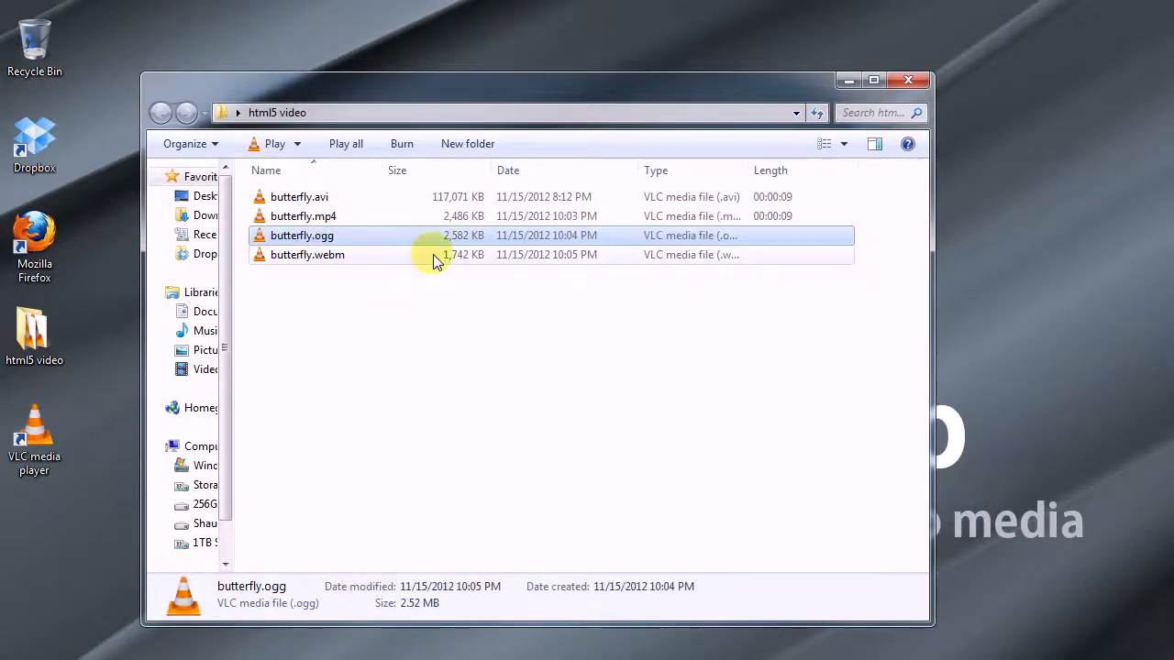
click(309, 254)
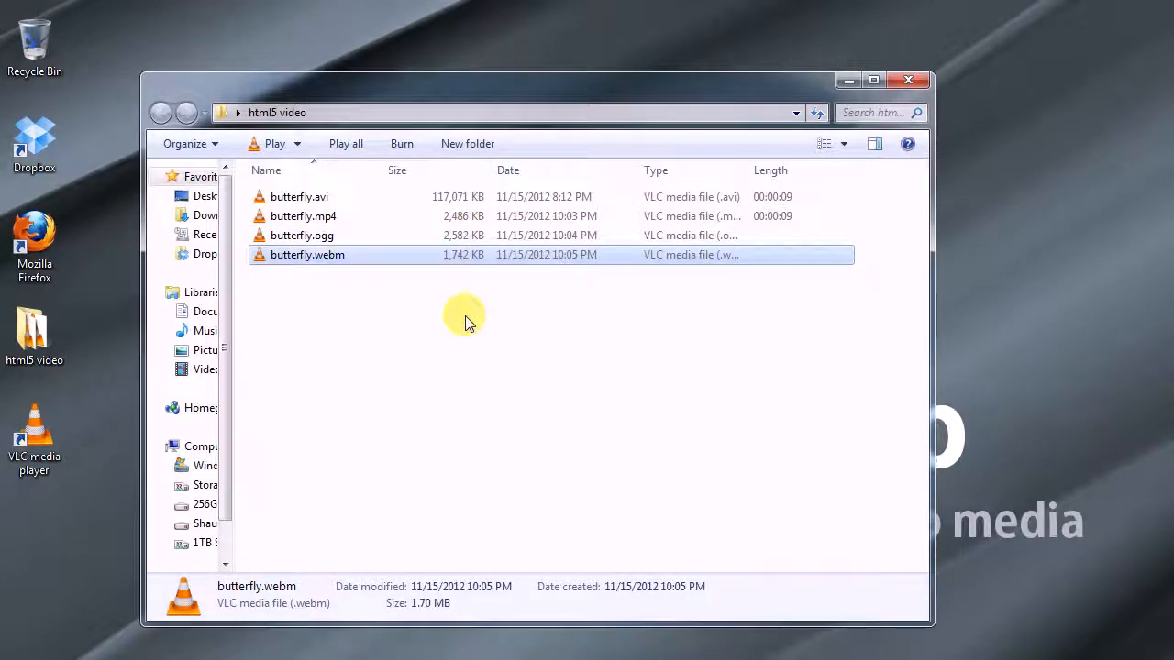
Play butterfly.webm again from the folder to check its quality, and quit the player.
click(465, 321)
double_click(320, 254)
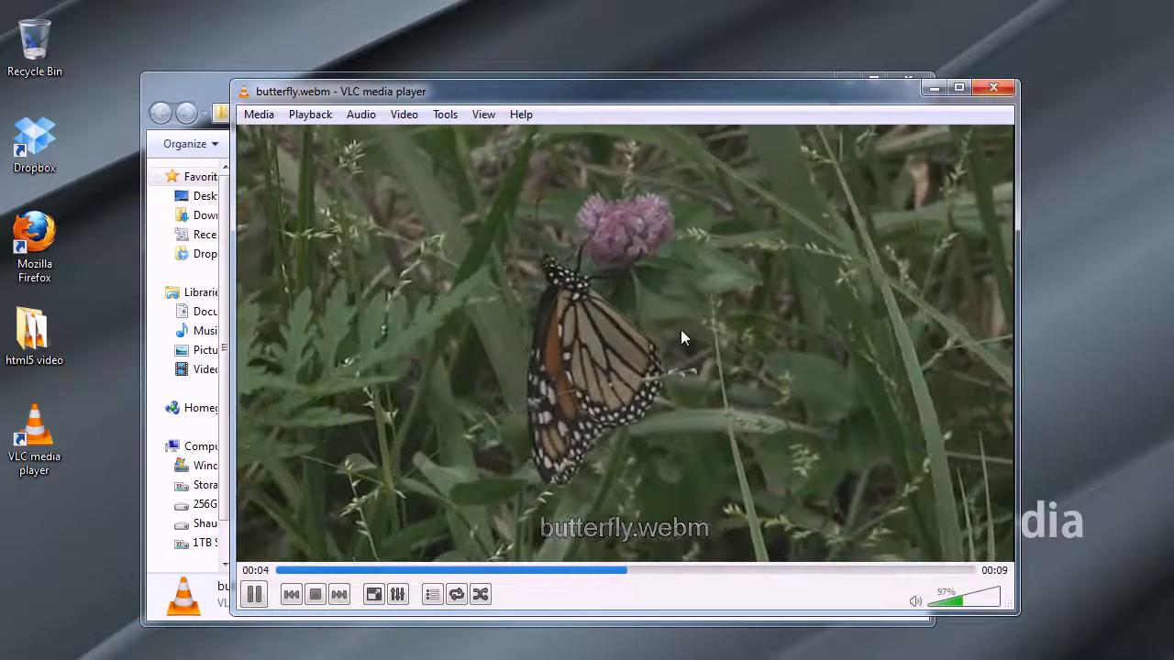
key(ctrl+q)
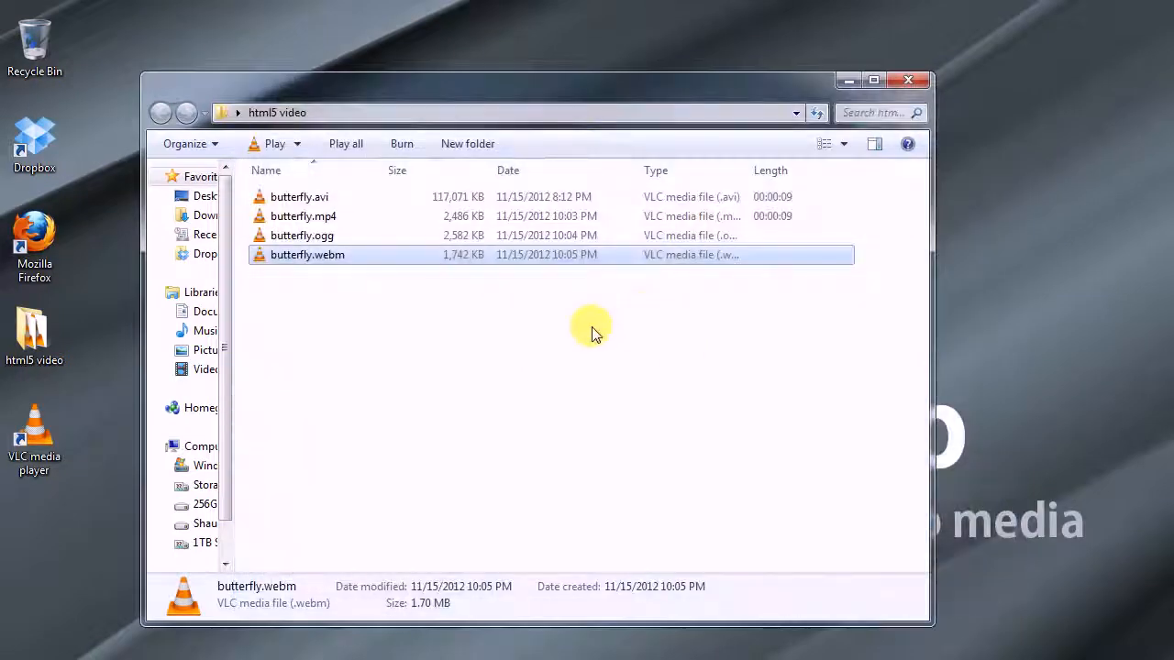
click(440, 325)
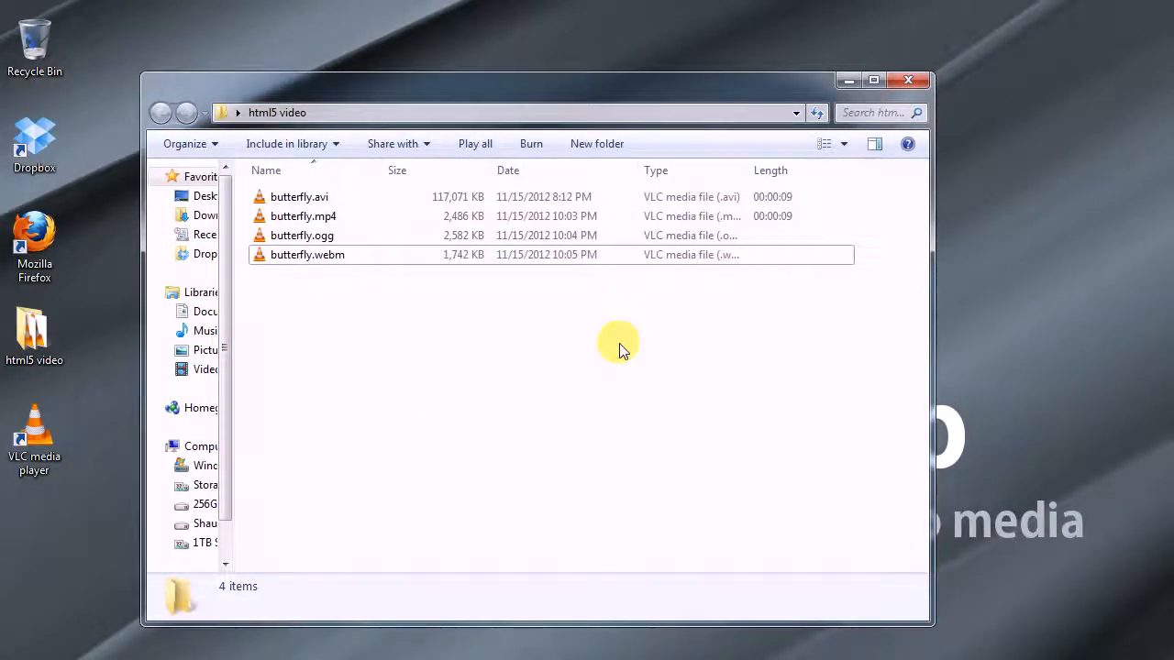
drag(424, 330, 315, 217)
click(391, 355)
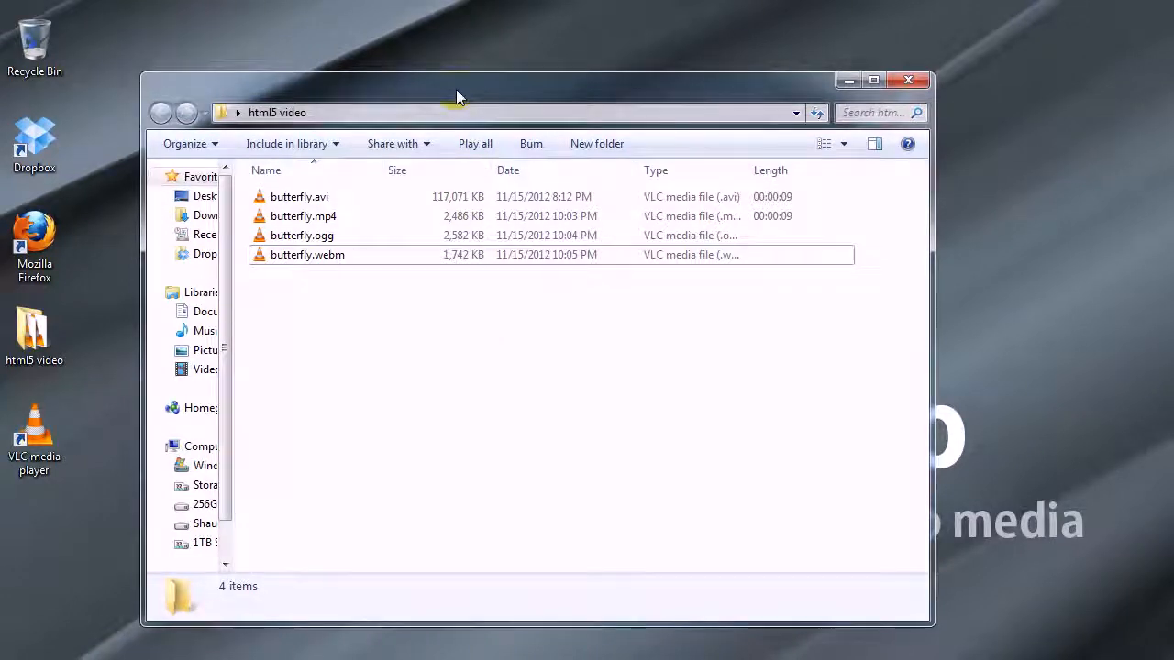
drag(456, 89, 483, 96)
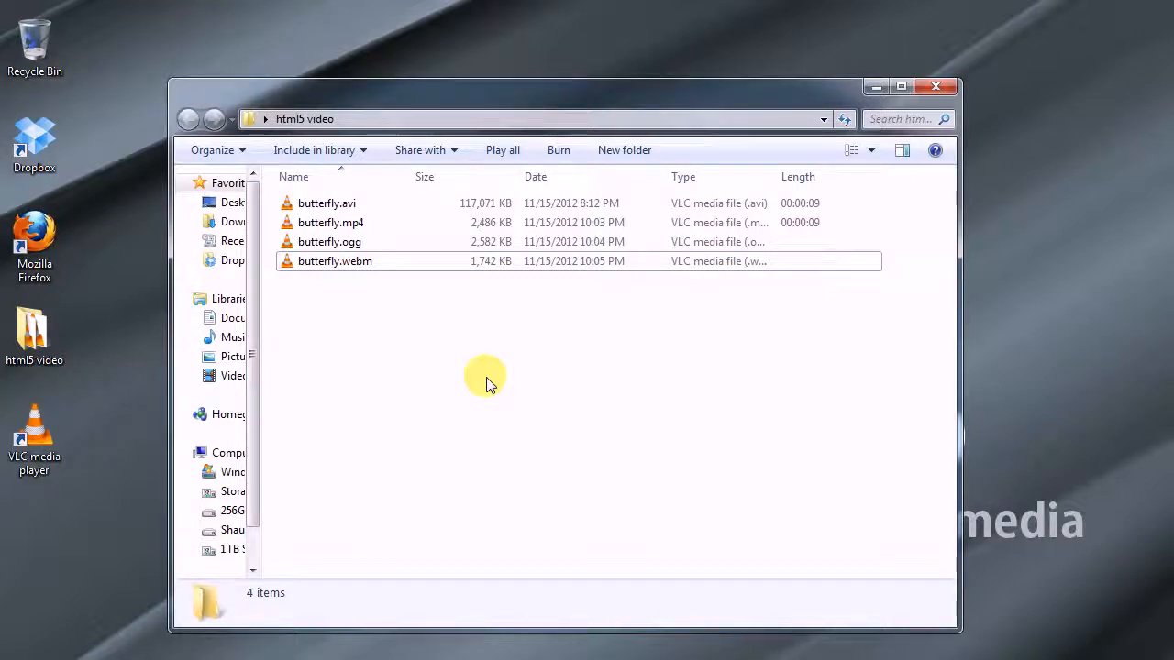
Reopen VLC media player and open a Convert / Save job with butterfly.avi as the source file.
double_click(46, 442)
double_click(34, 433)
click(263, 117)
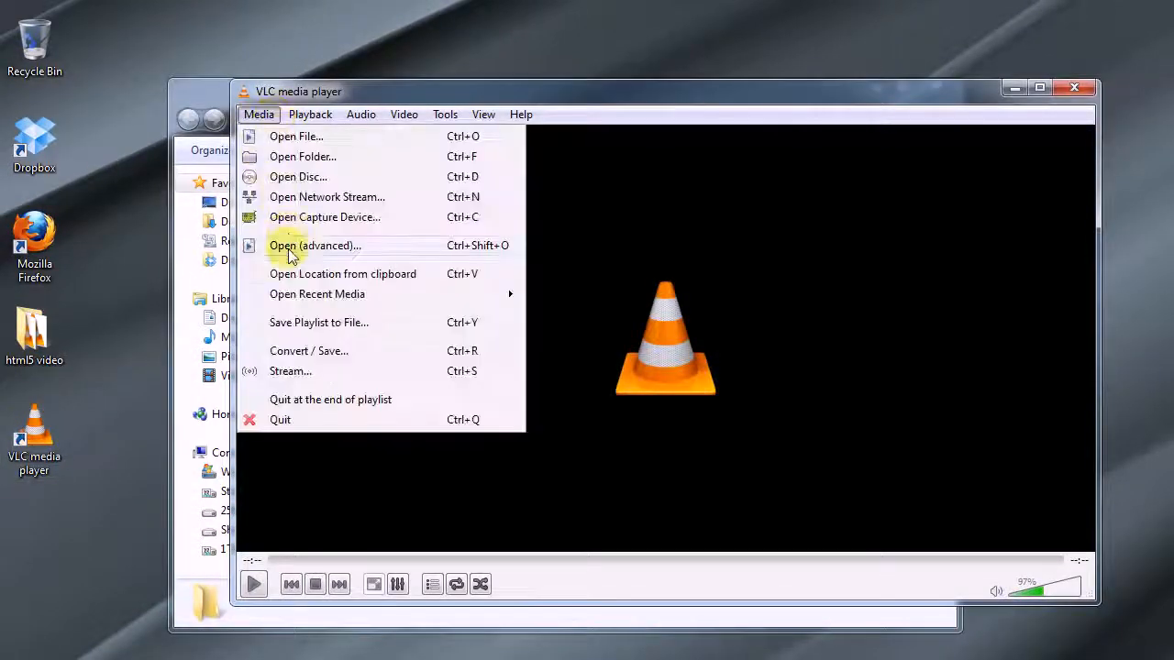
click(288, 349)
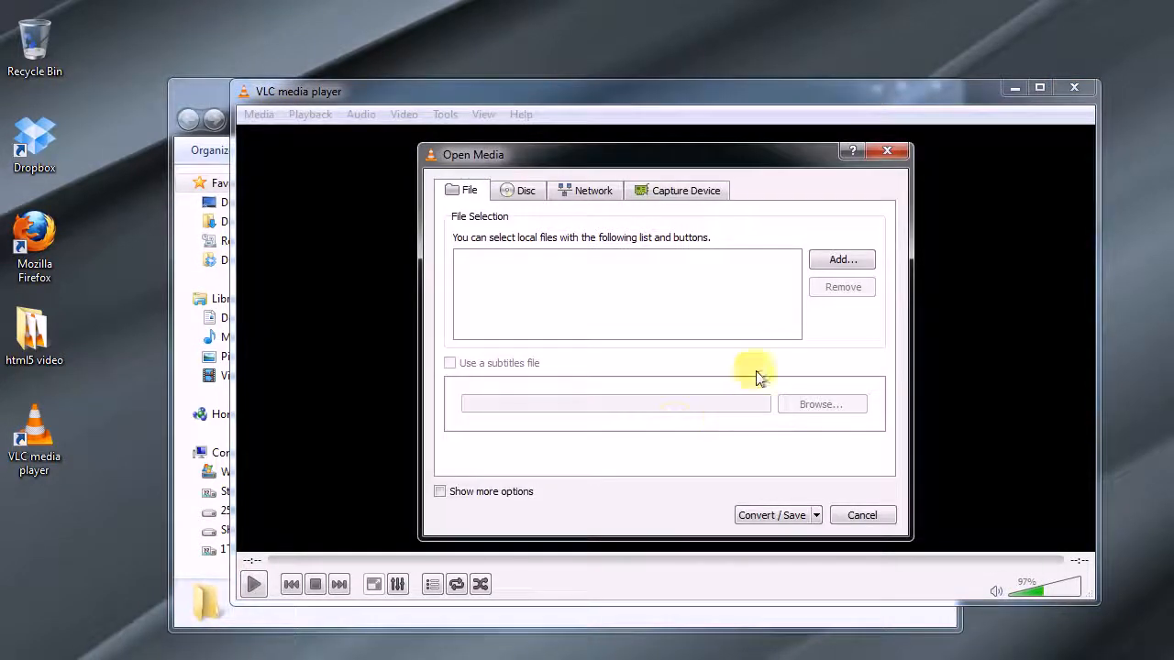
click(840, 259)
double_click(639, 320)
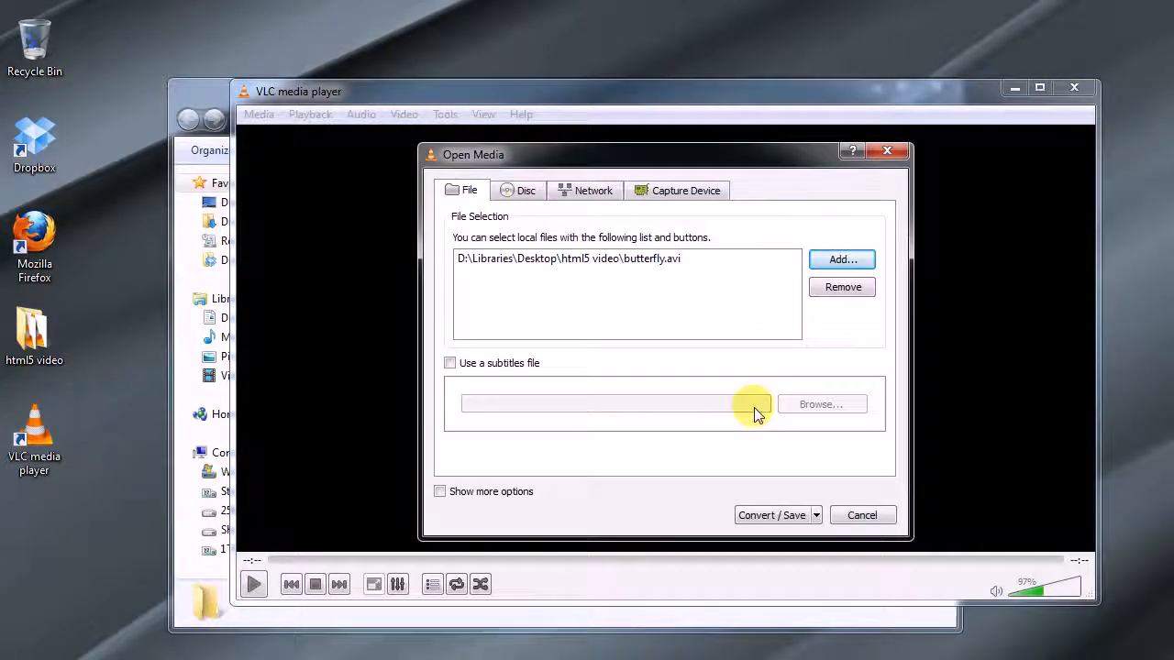
click(770, 515)
Look through the destination and profile options of the Convert job, cancel it without converting, and close VLC.
click(822, 330)
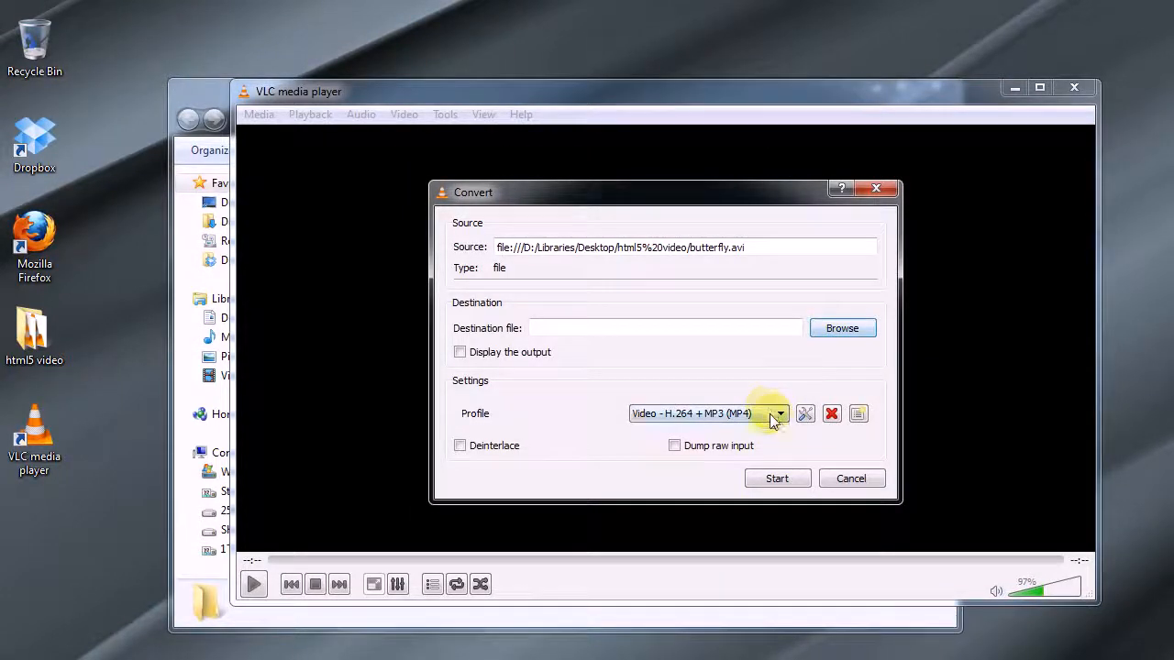
click(775, 414)
click(831, 329)
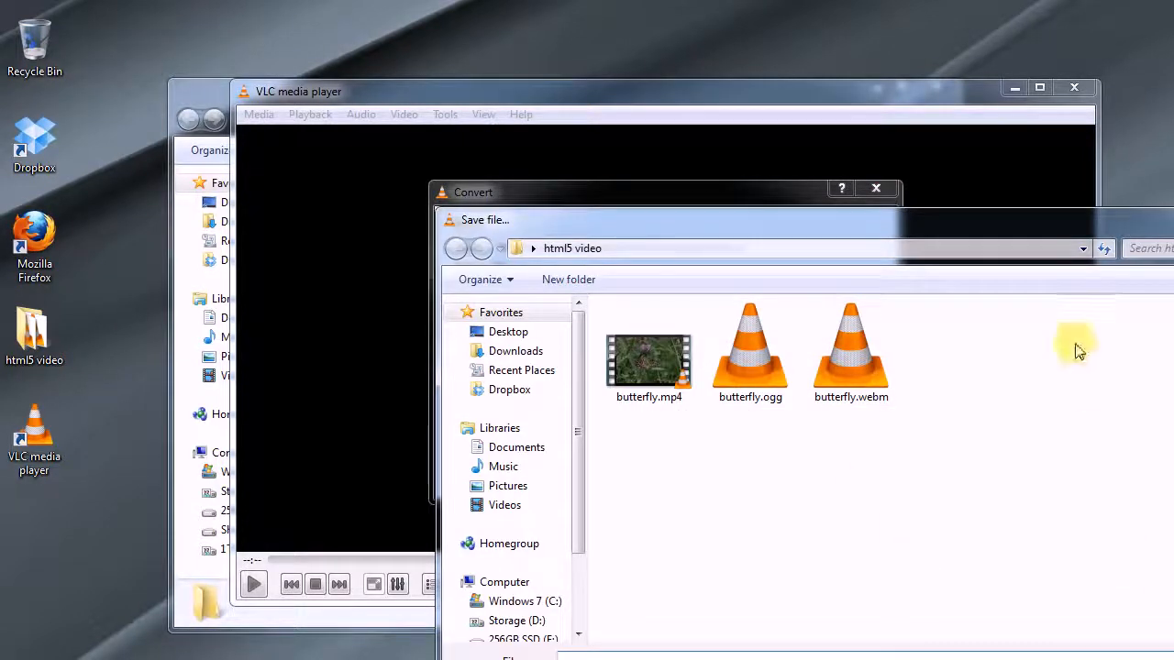
drag(1048, 223, 782, 111)
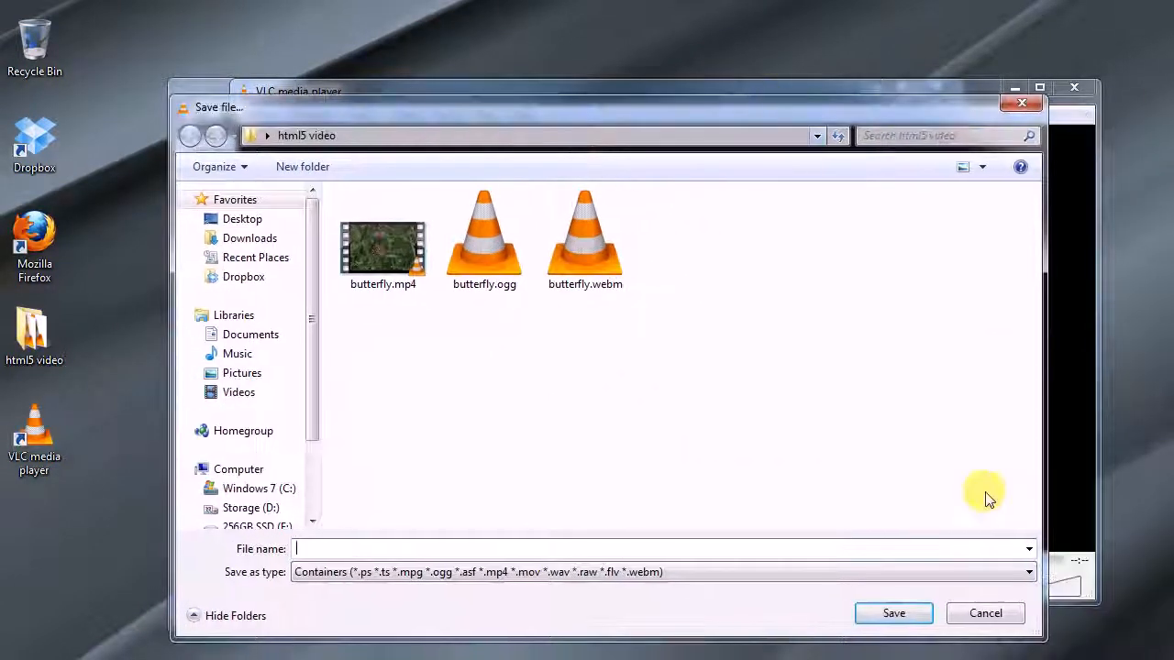
click(986, 612)
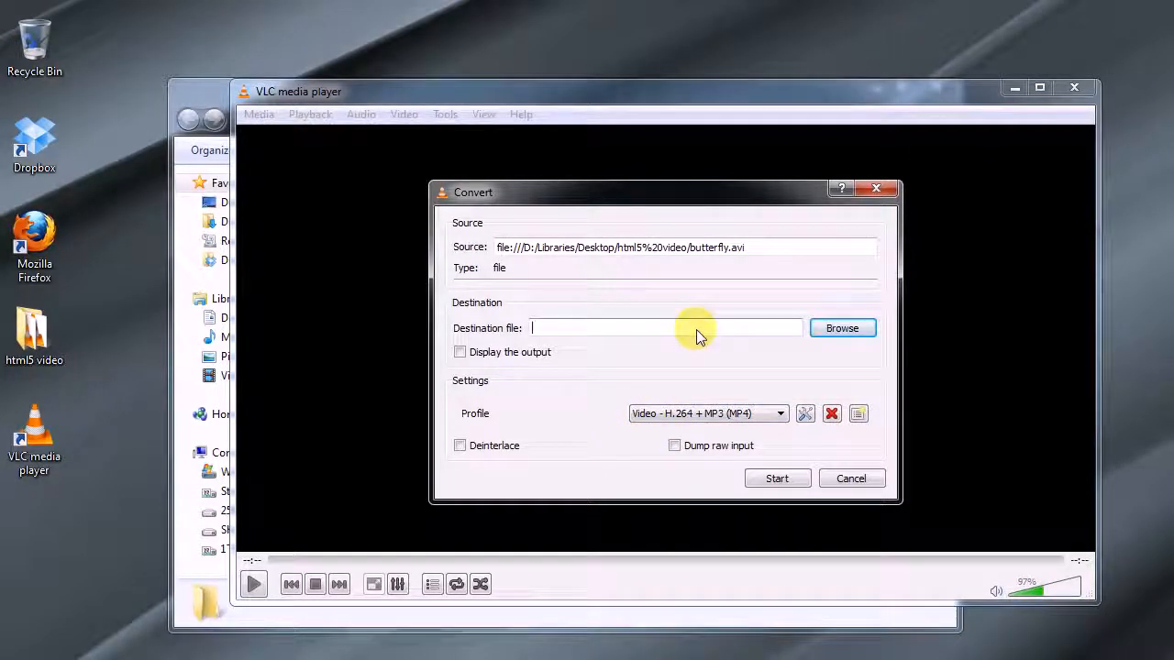
click(858, 476)
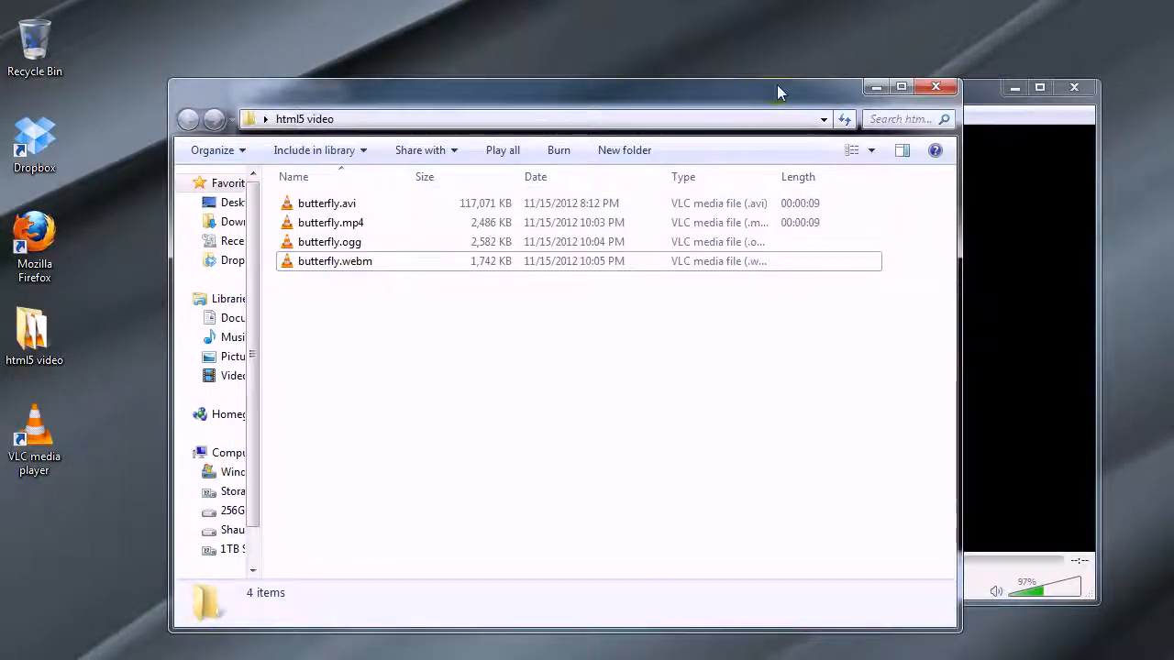
click(1012, 235)
click(1048, 94)
click(1075, 90)
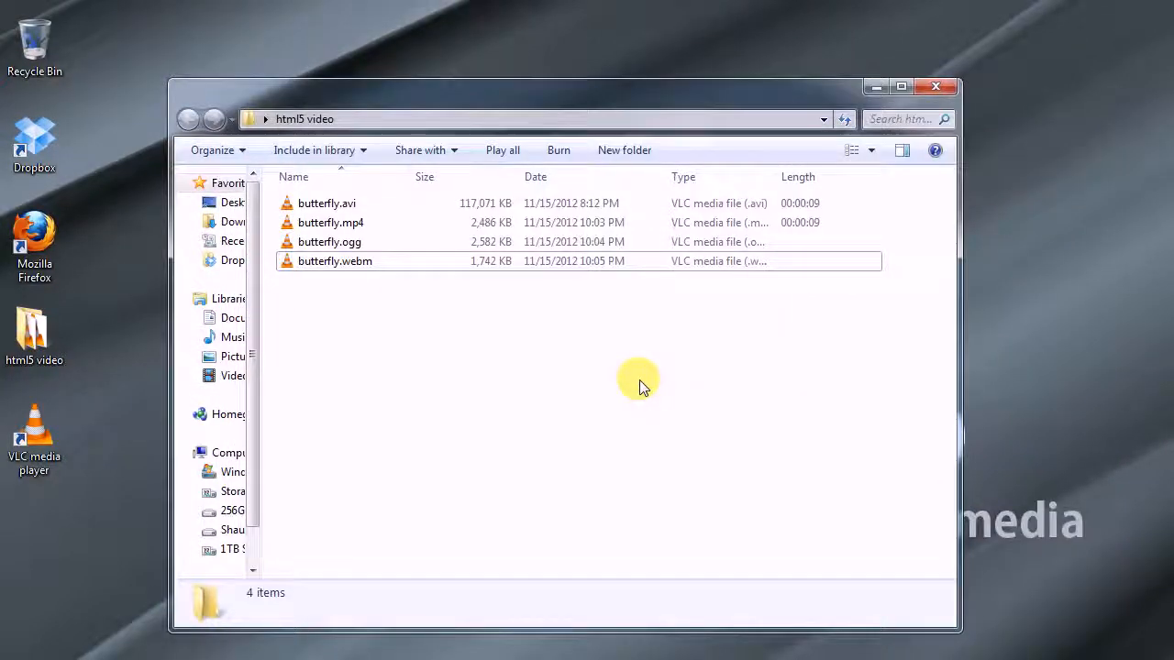